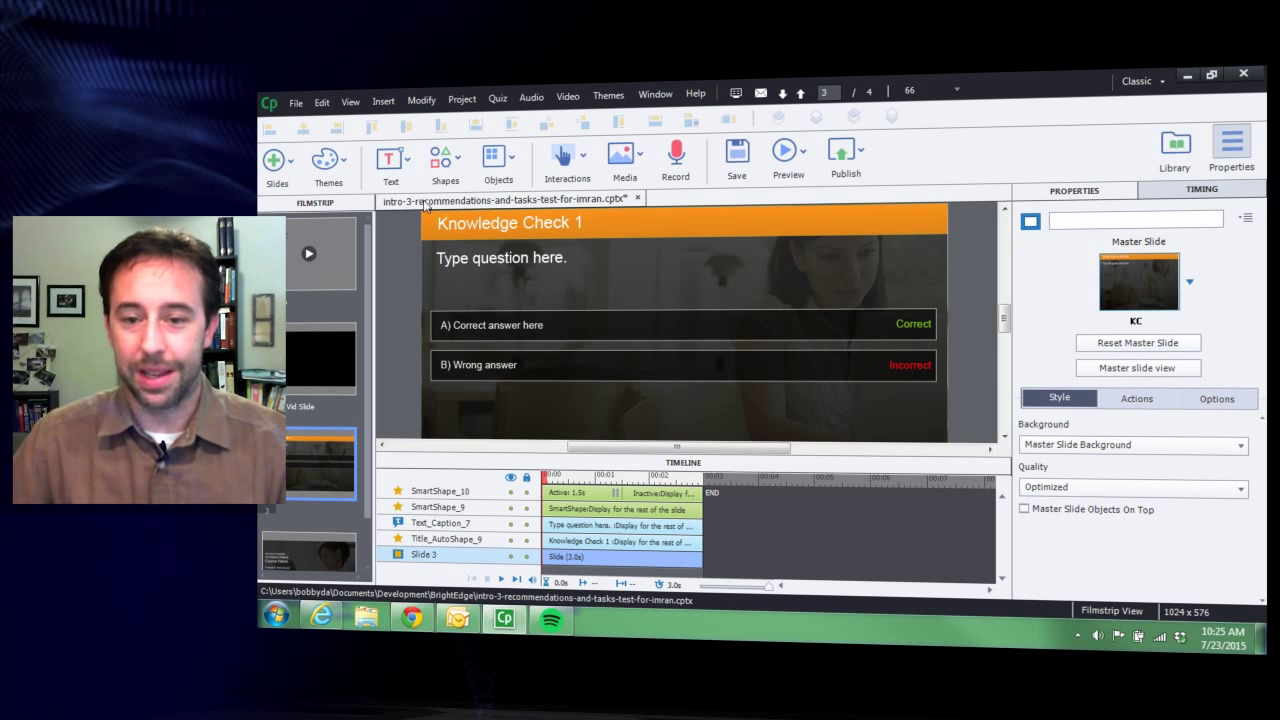
Draw a rectangle smart shape below the question text.
click(445, 160)
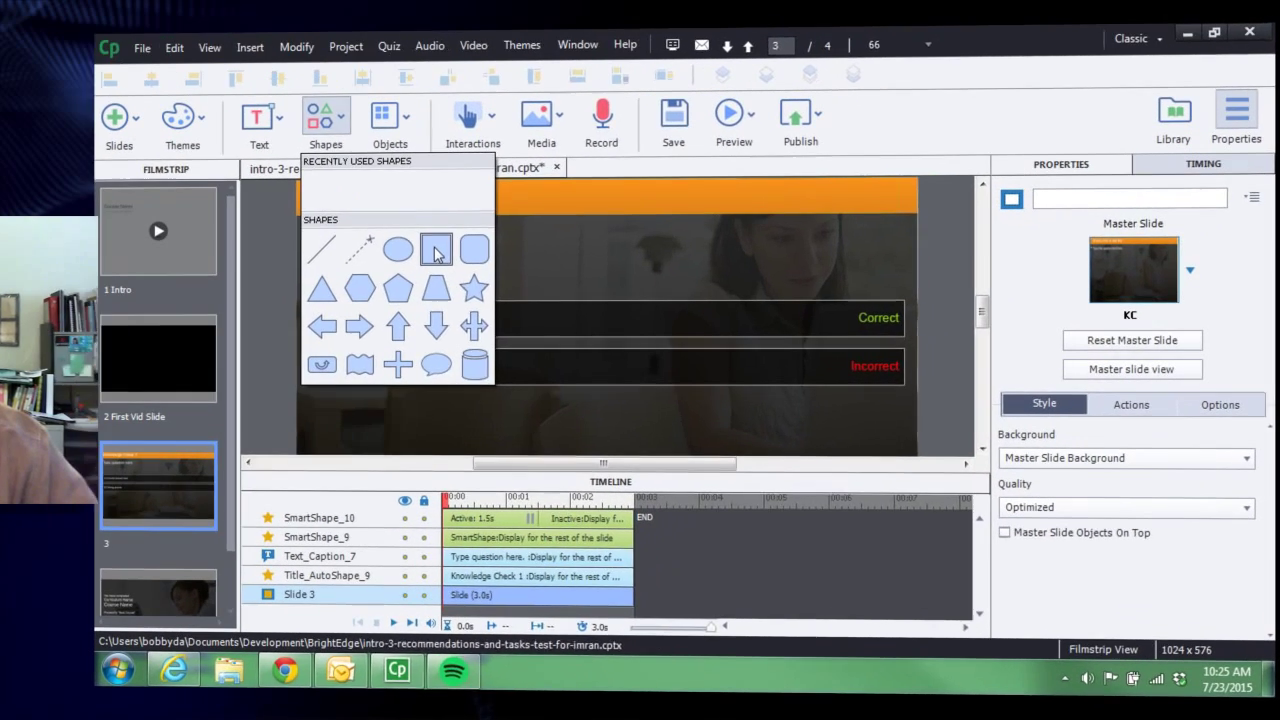
click(536, 268)
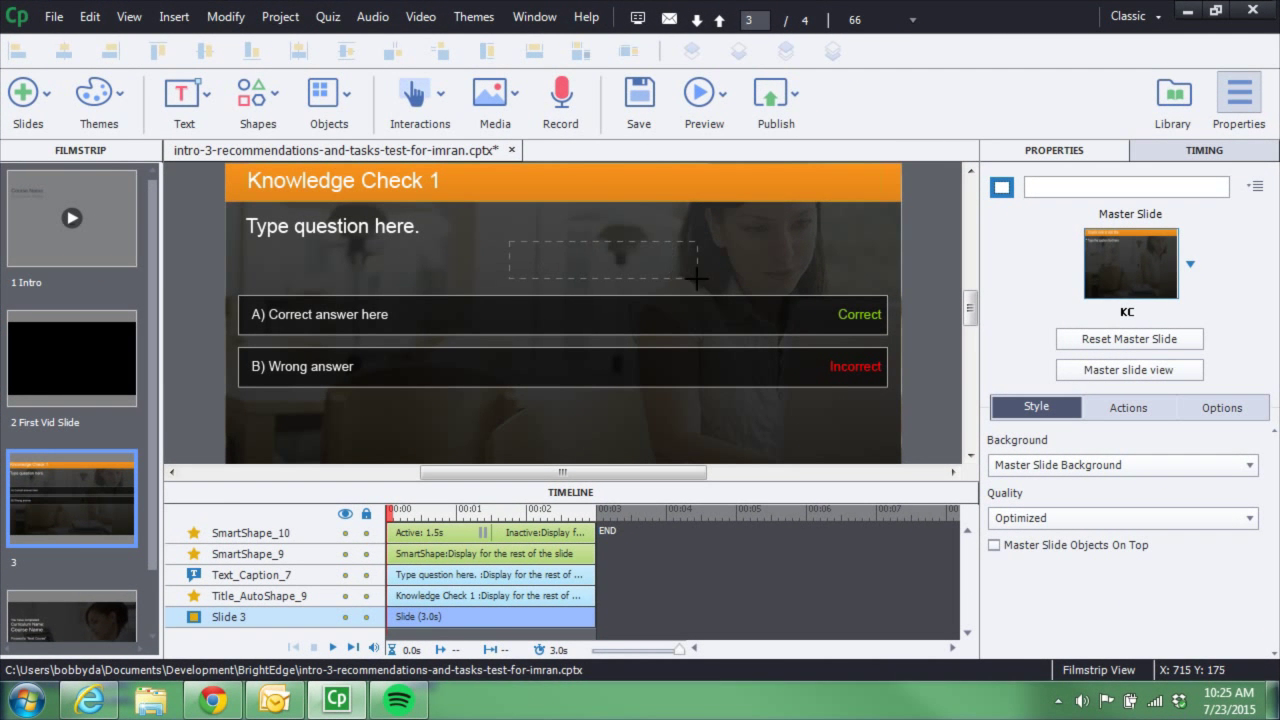
drag(697, 278, 697, 277)
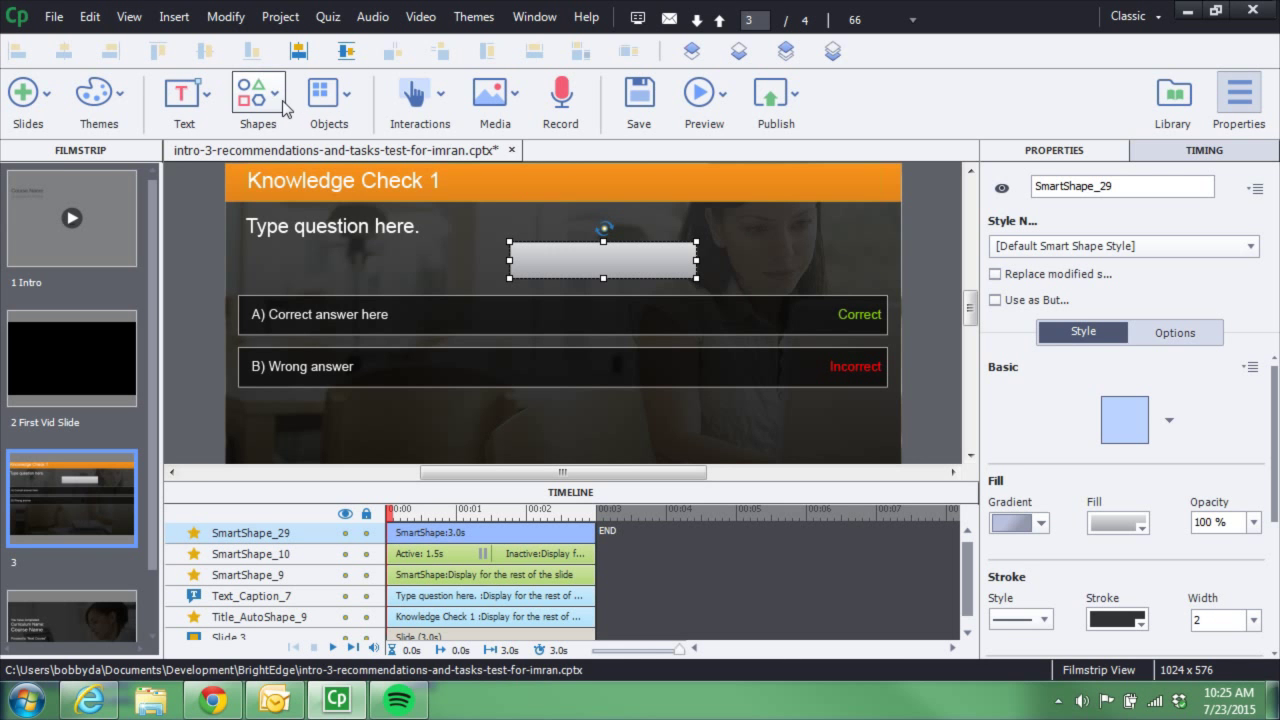
click(276, 95)
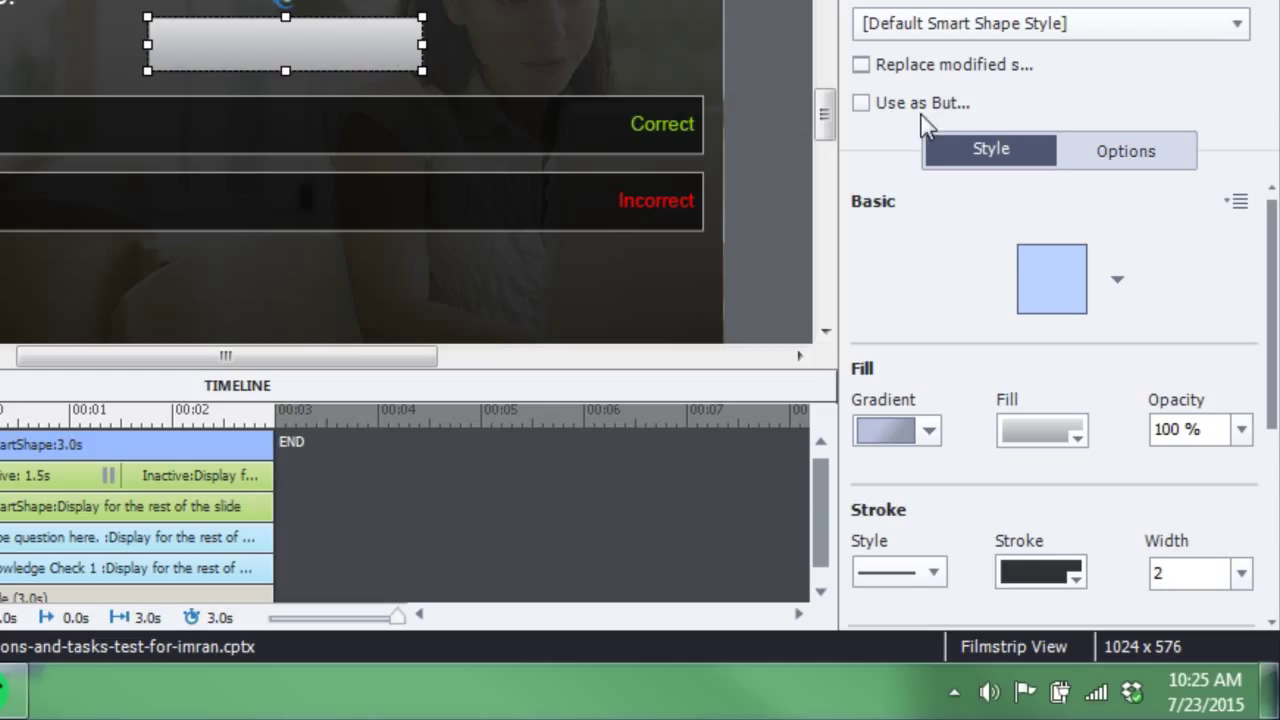
Make the rectangle a button and switch to editing its Rollover state.
click(861, 104)
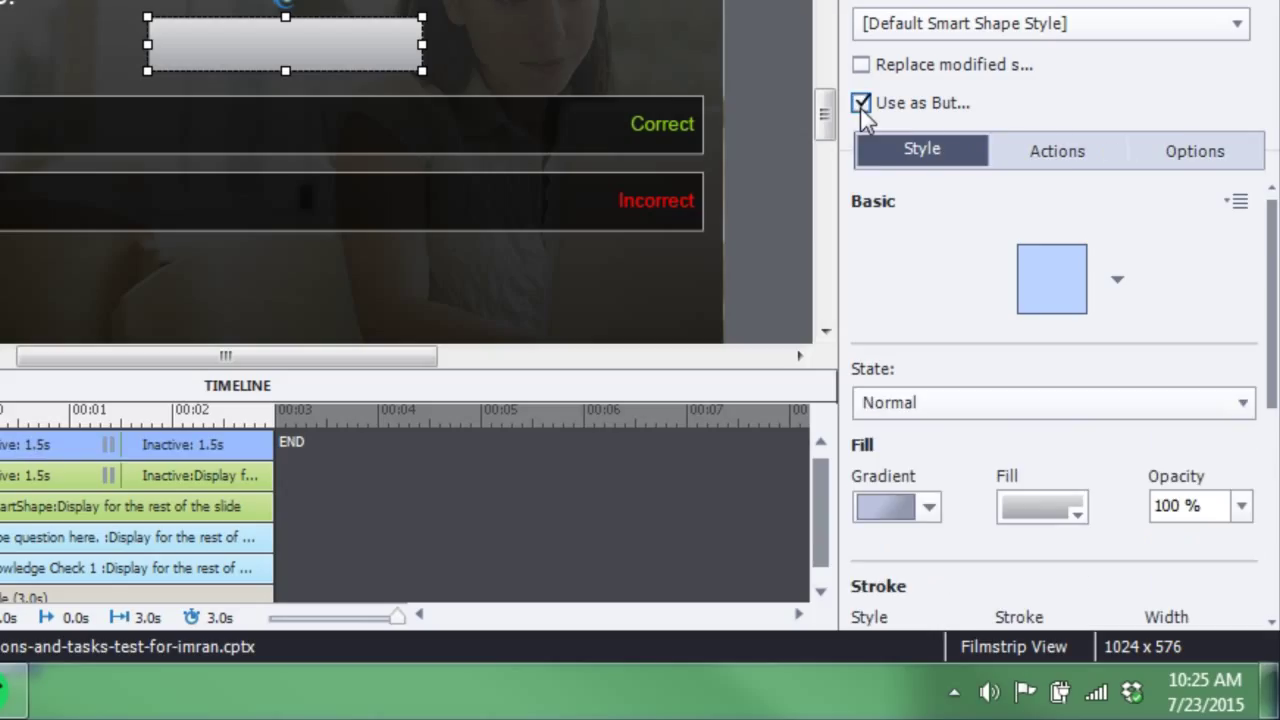
click(971, 404)
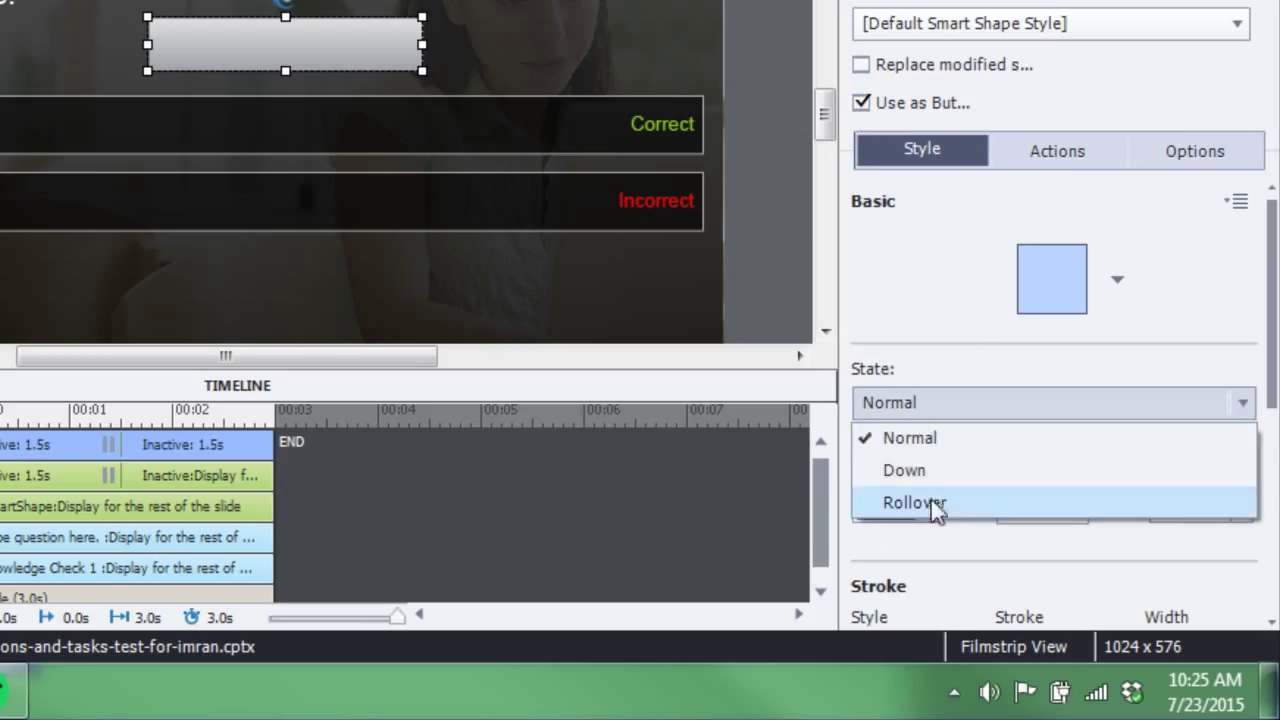
click(933, 508)
click(951, 410)
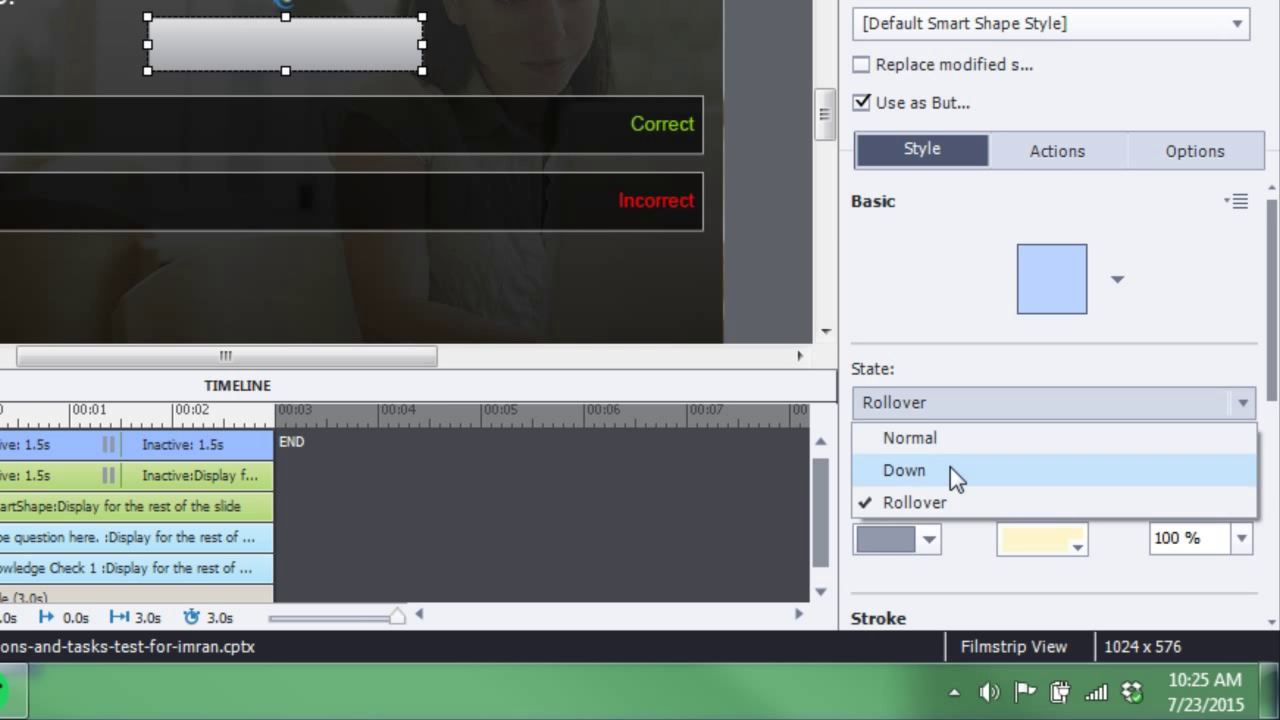
click(950, 467)
click(940, 404)
click(882, 502)
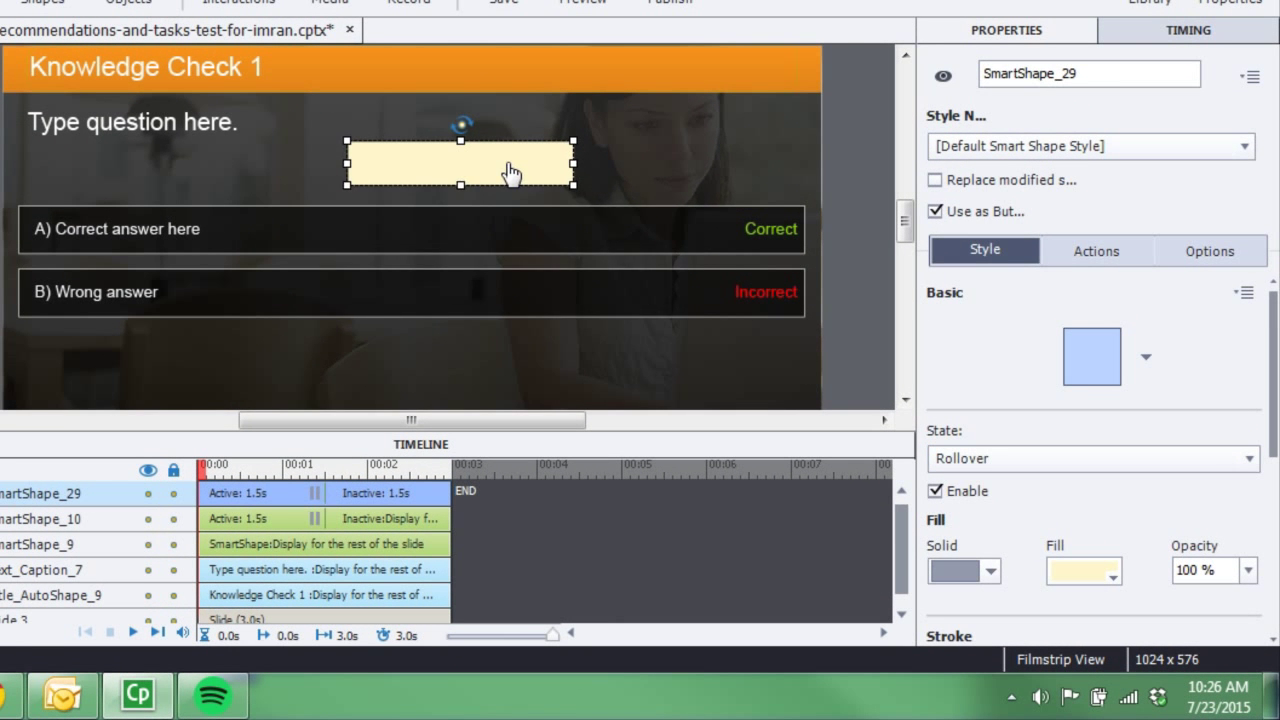
Delete the practice rectangle button SmartShape_29 and confirm the deletion.
key(Delete)
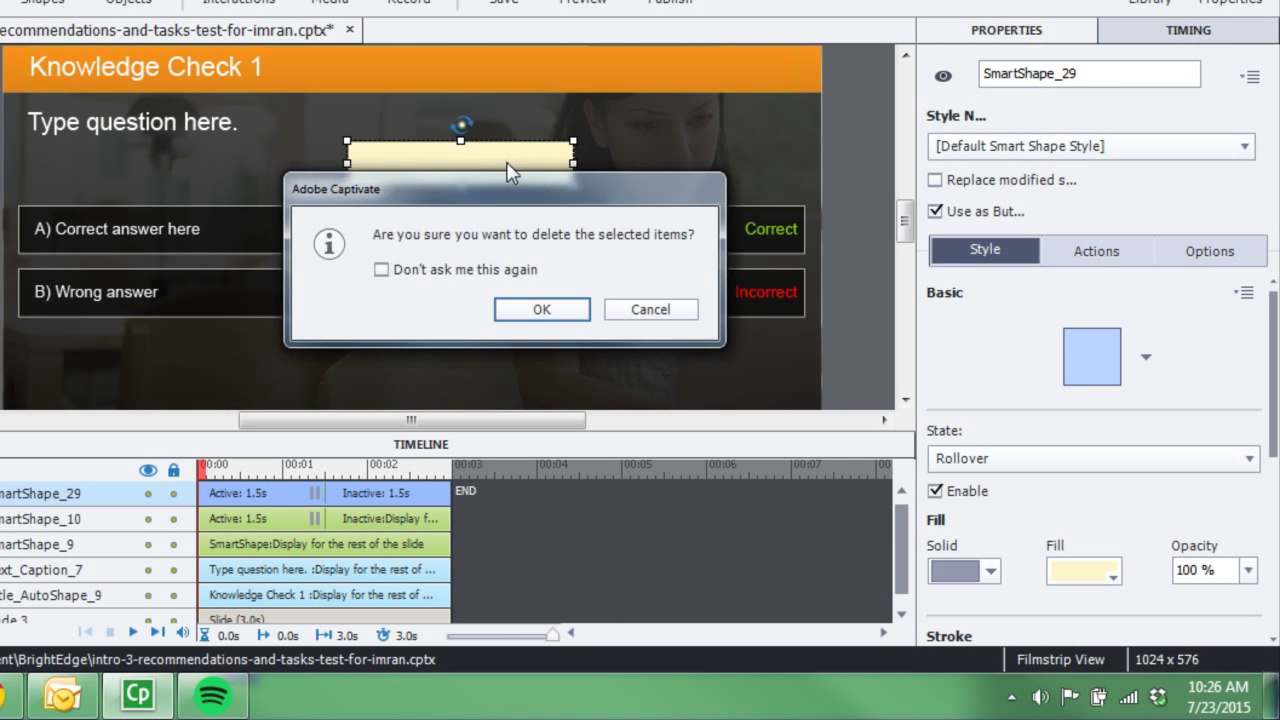
click(516, 312)
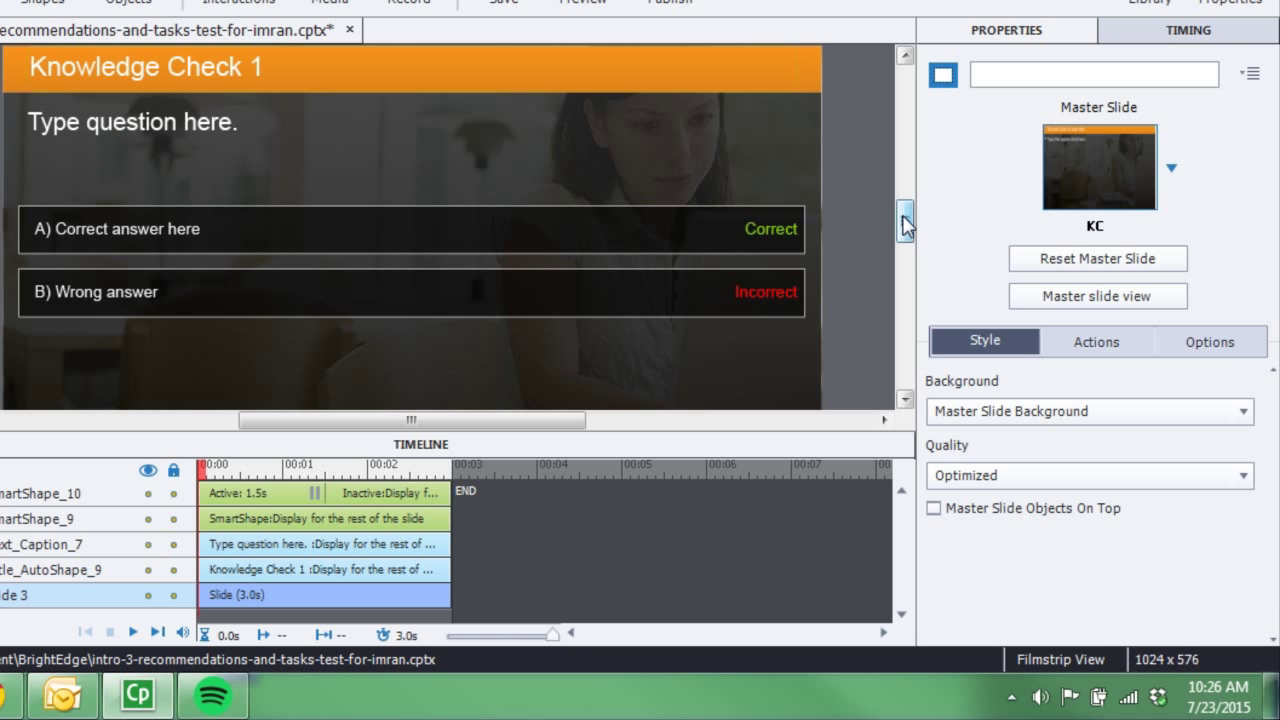
drag(905, 225, 905, 232)
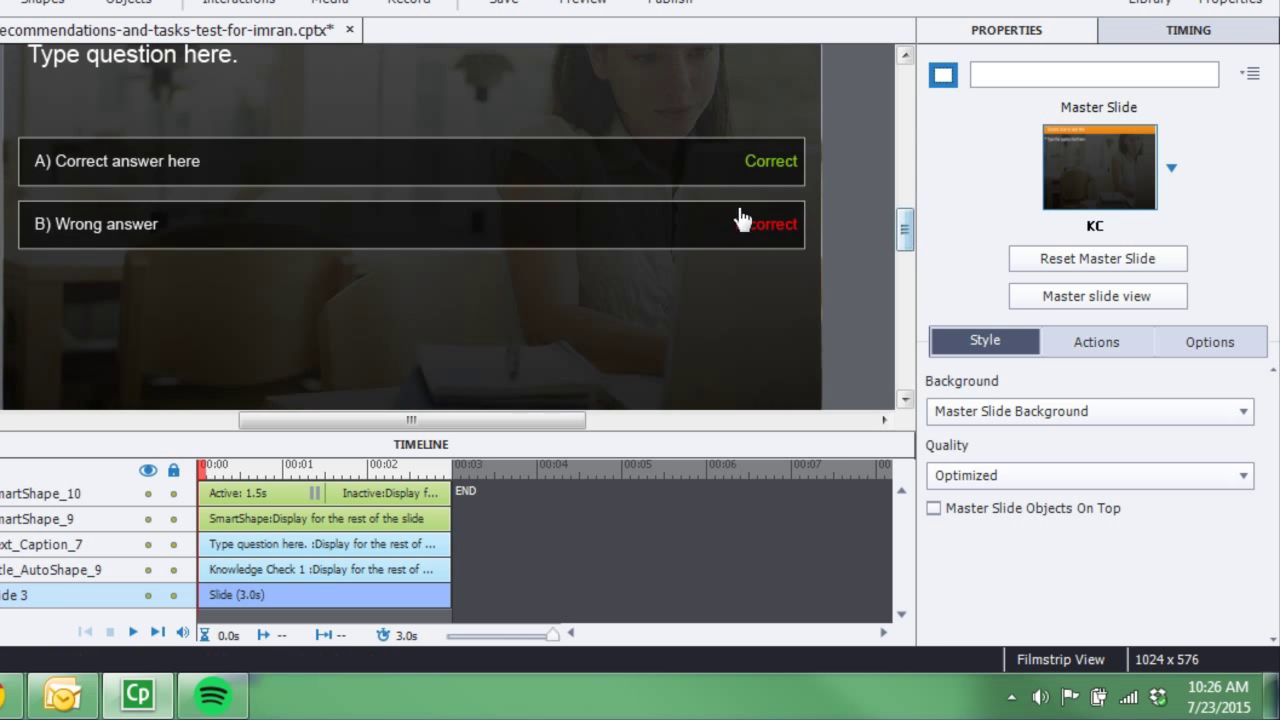
click(256, 160)
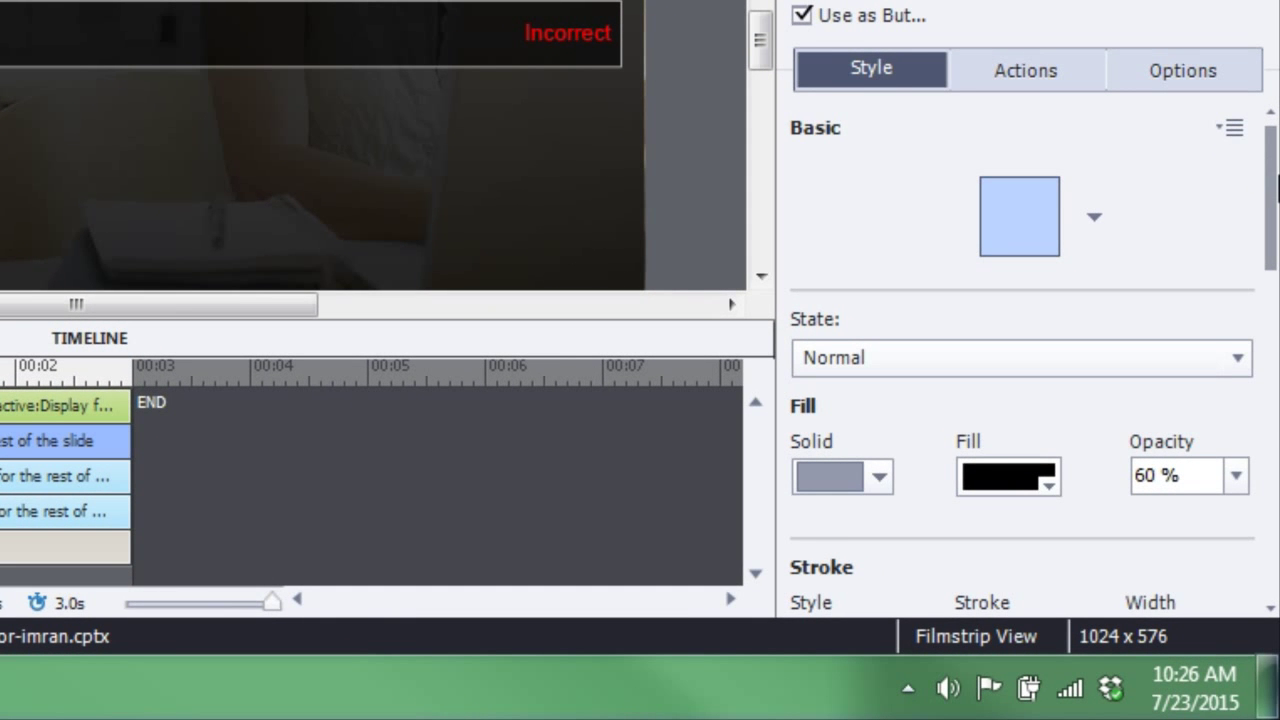
click(1025, 72)
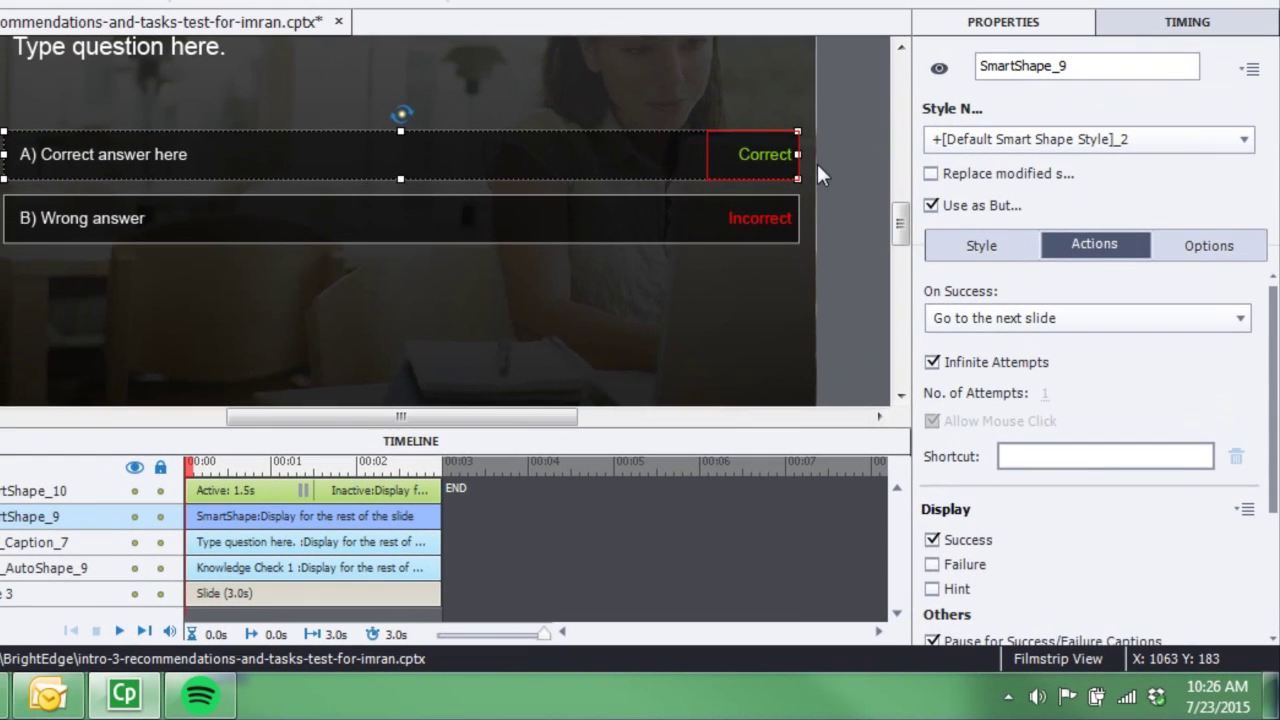
click(818, 177)
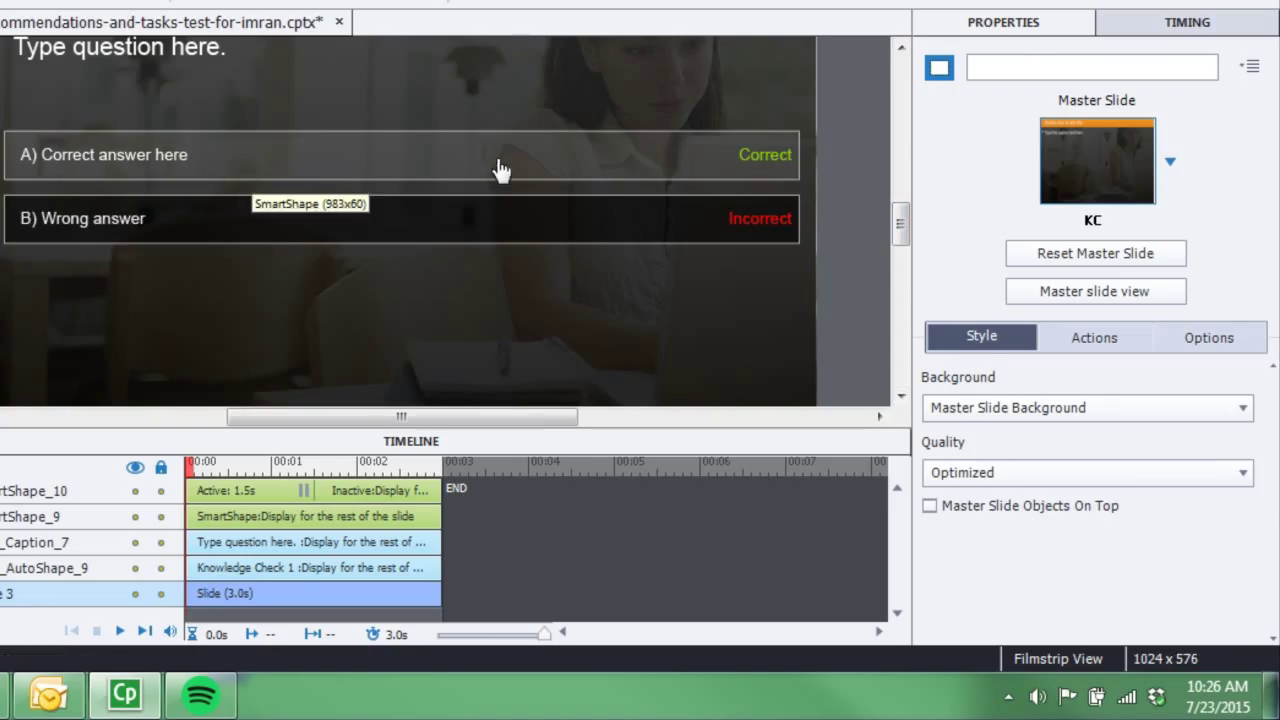
click(409, 177)
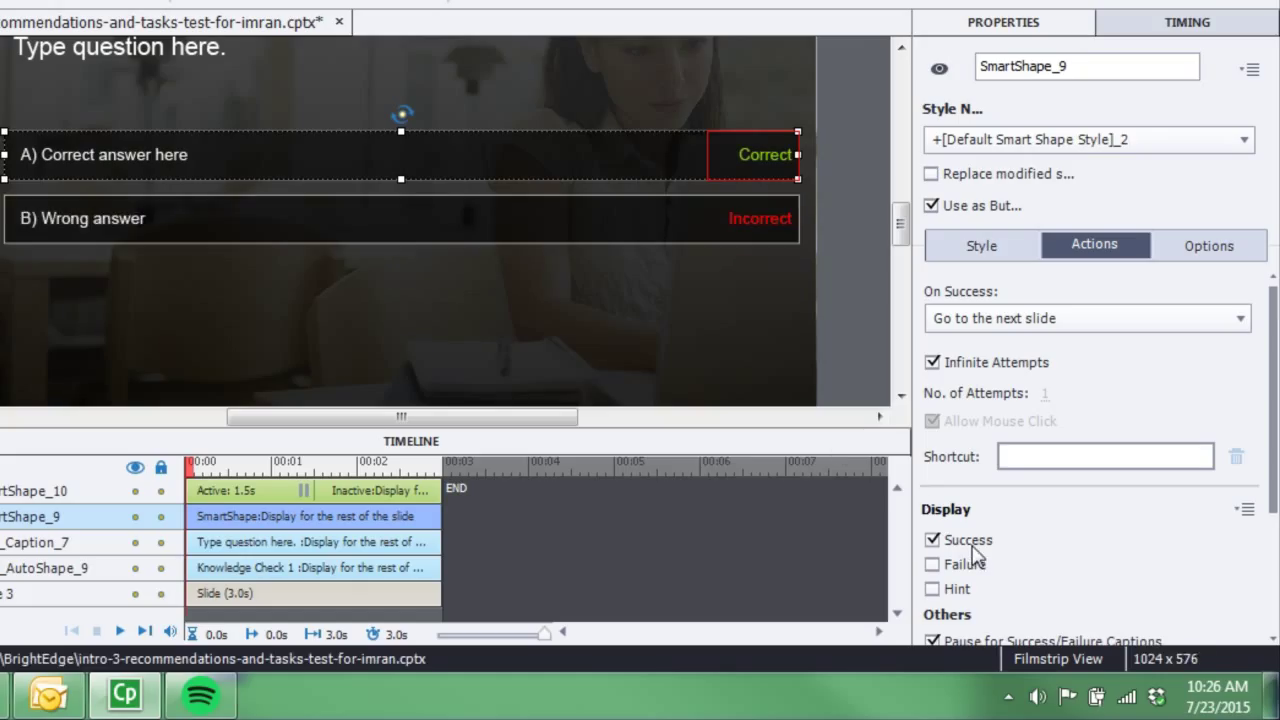
click(450, 222)
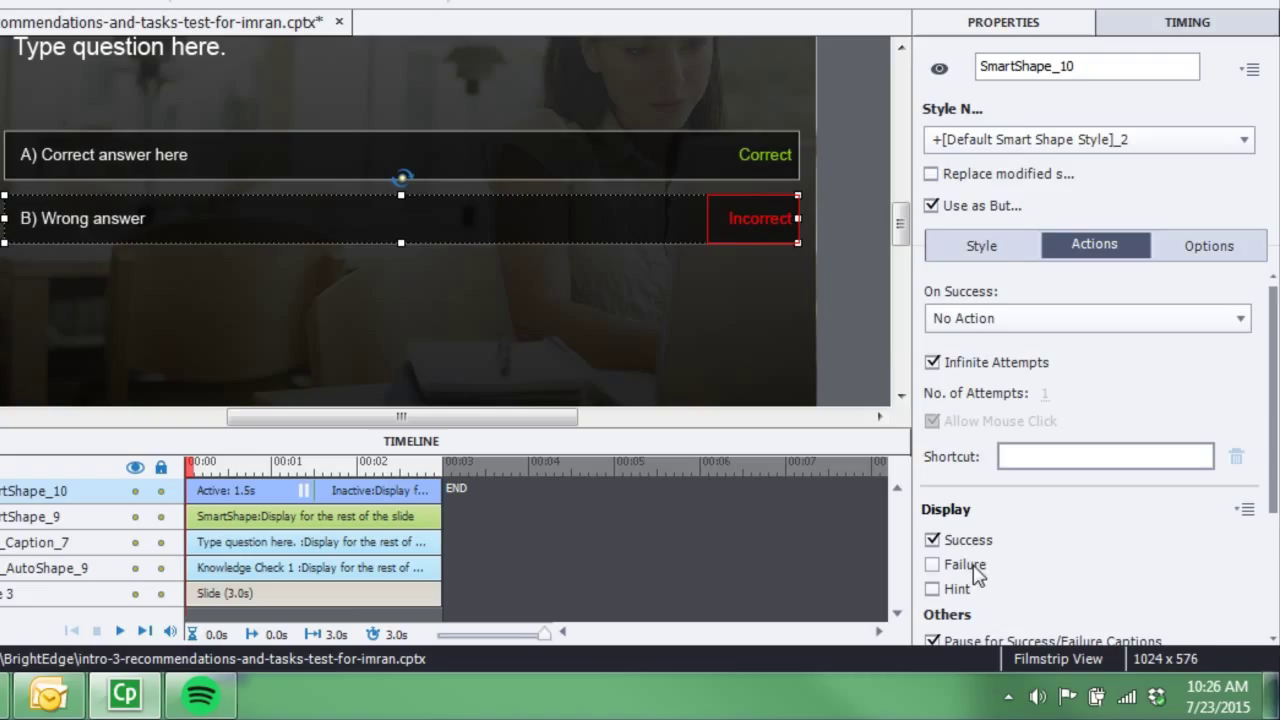
click(858, 338)
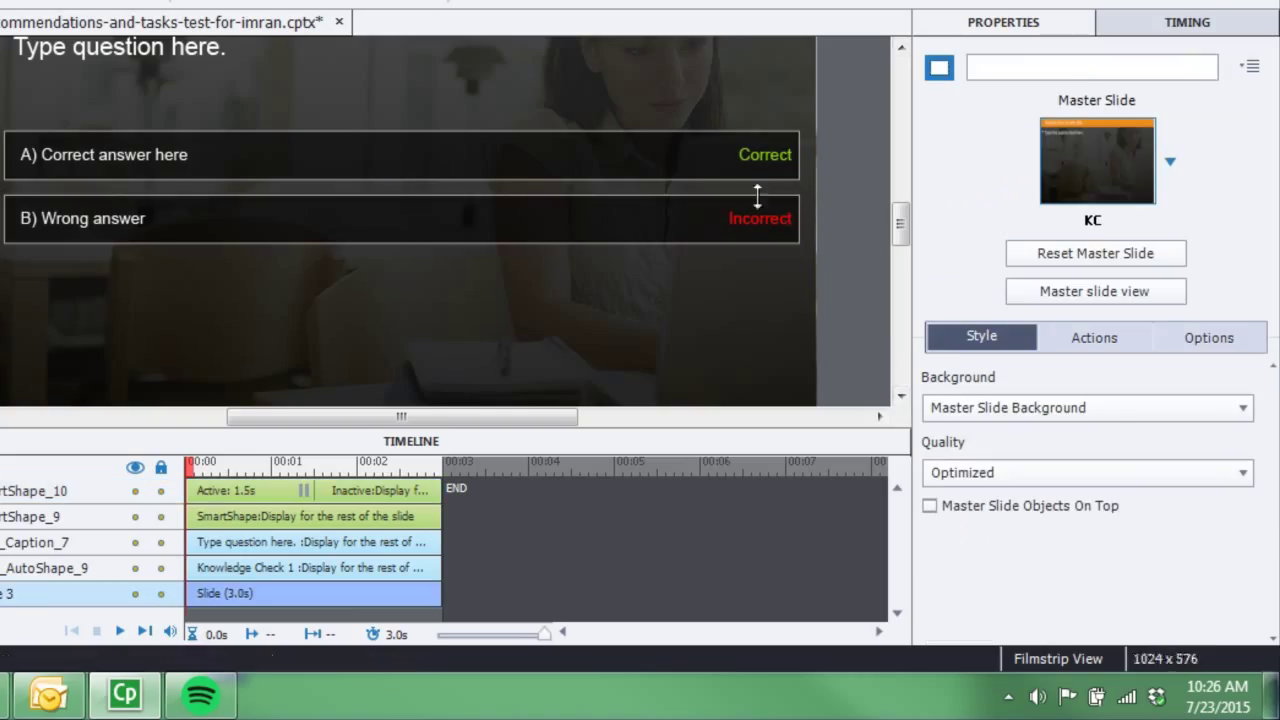
click(116, 229)
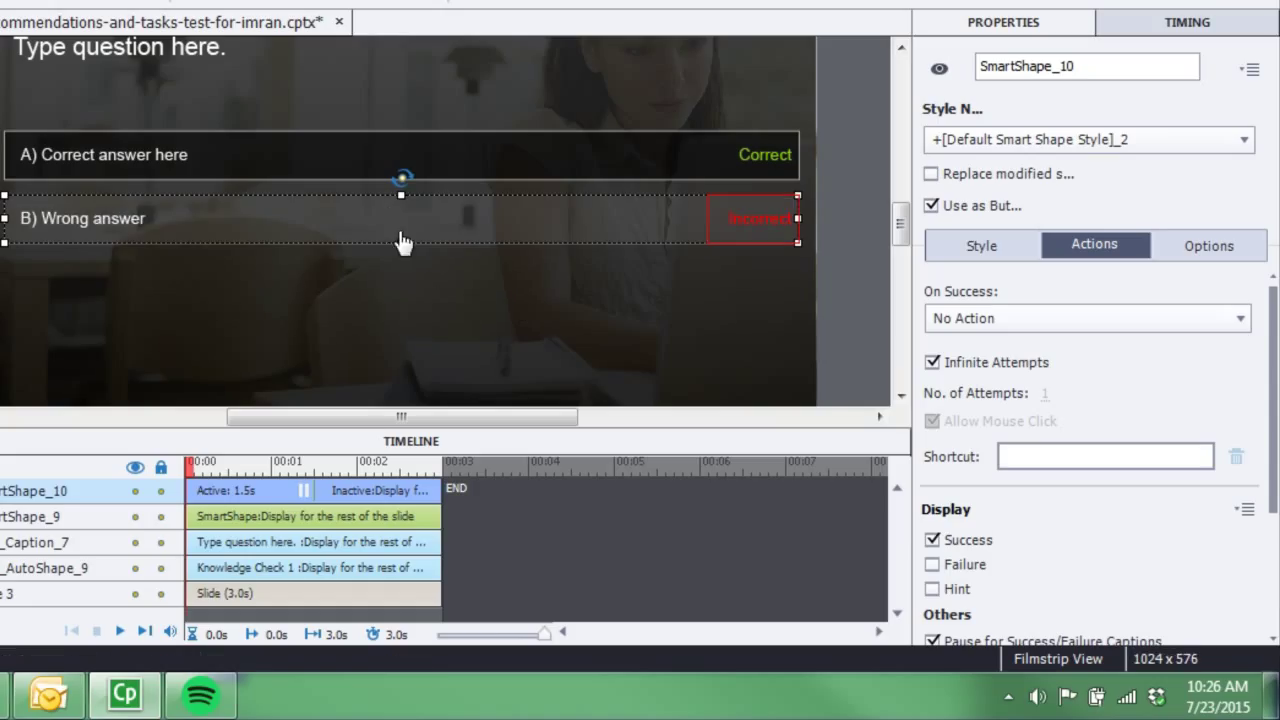
click(133, 236)
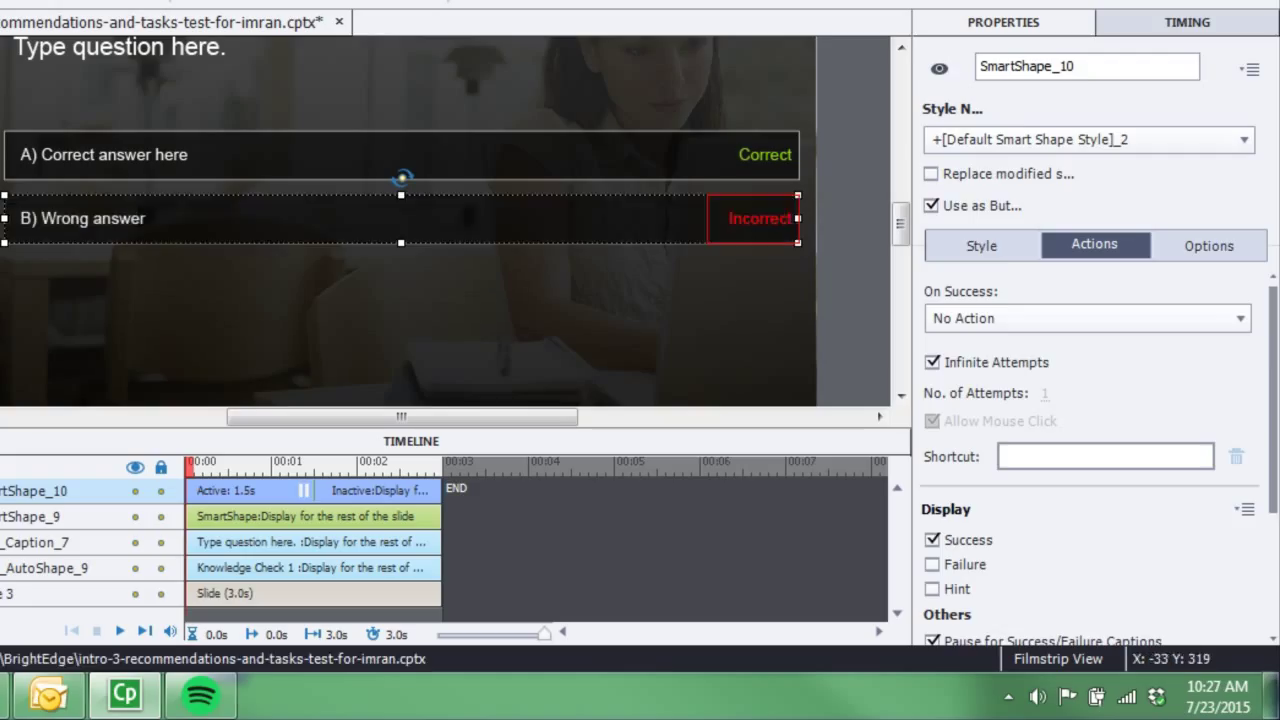
click(130, 232)
click(851, 313)
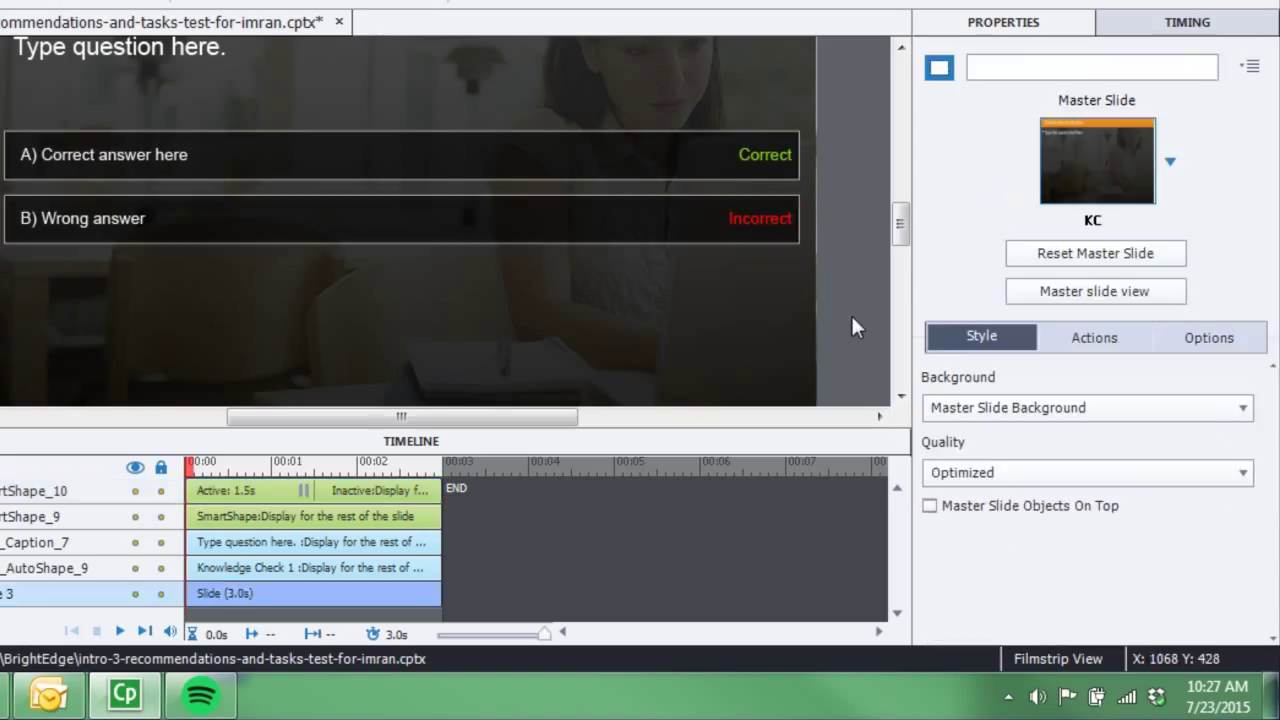
Enable answer B's success caption at the row's right end with a transparent style.
click(574, 217)
click(932, 539)
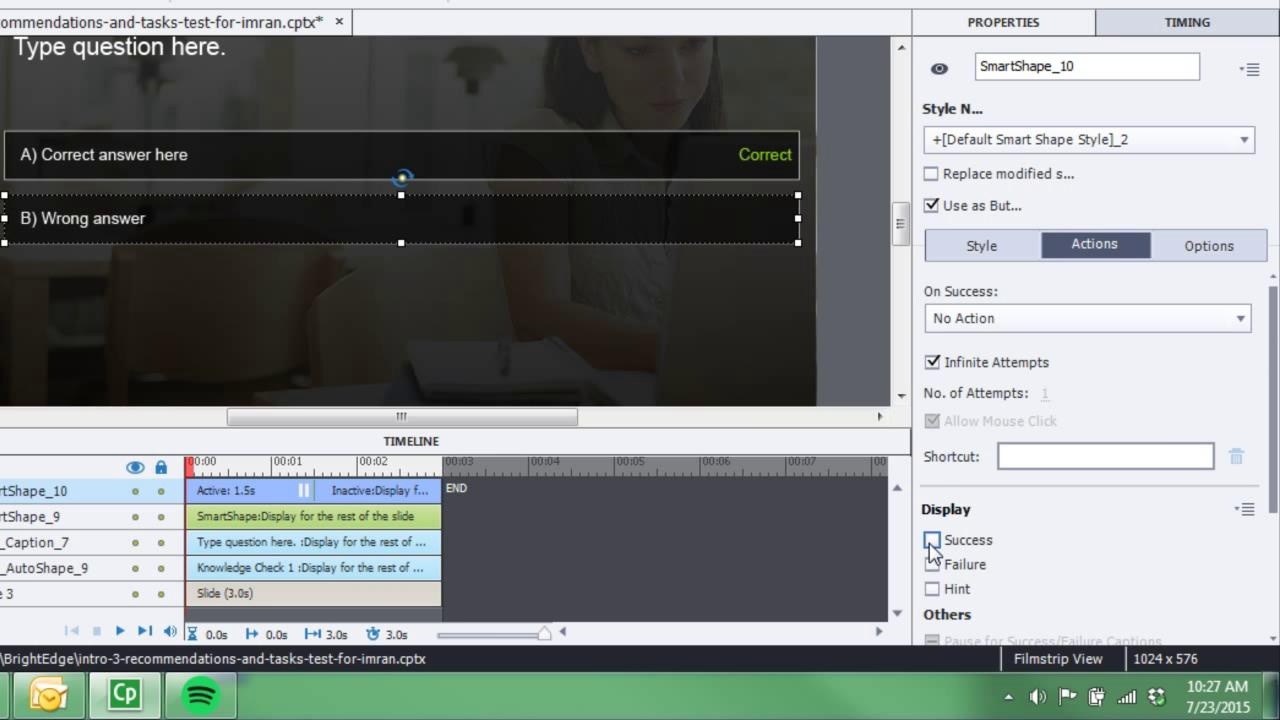
click(932, 539)
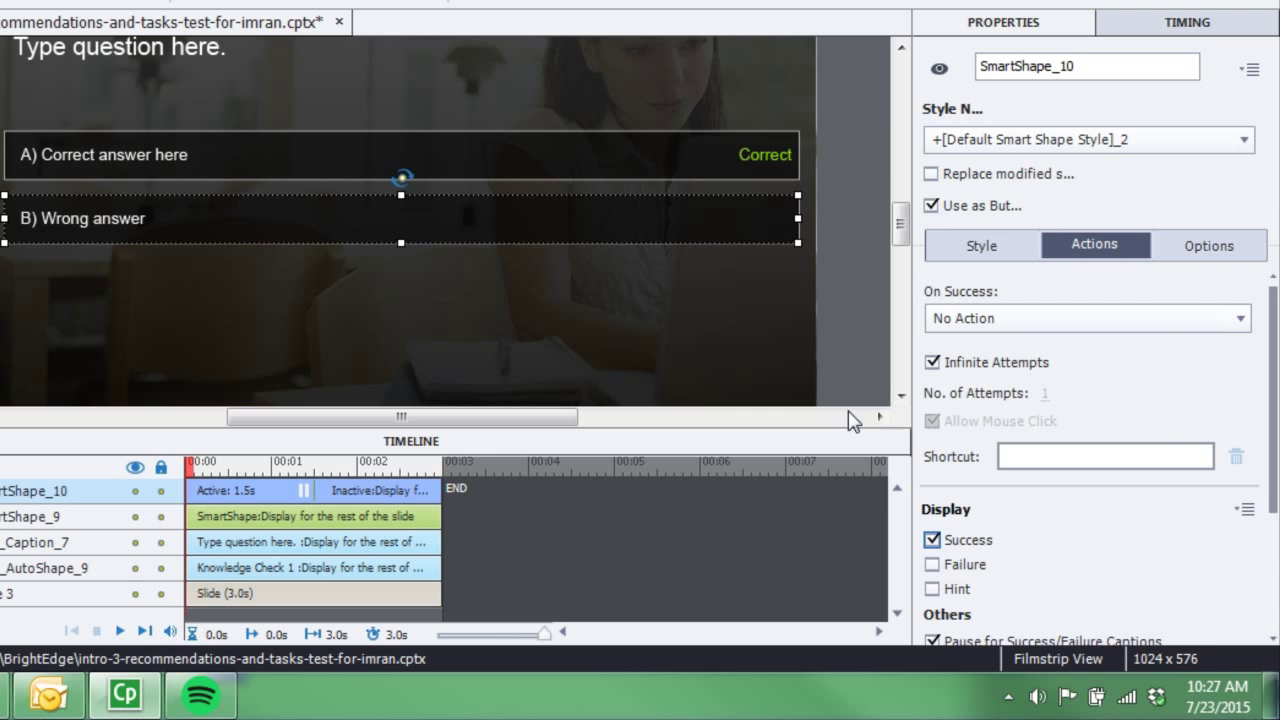
drag(845, 222, 695, 222)
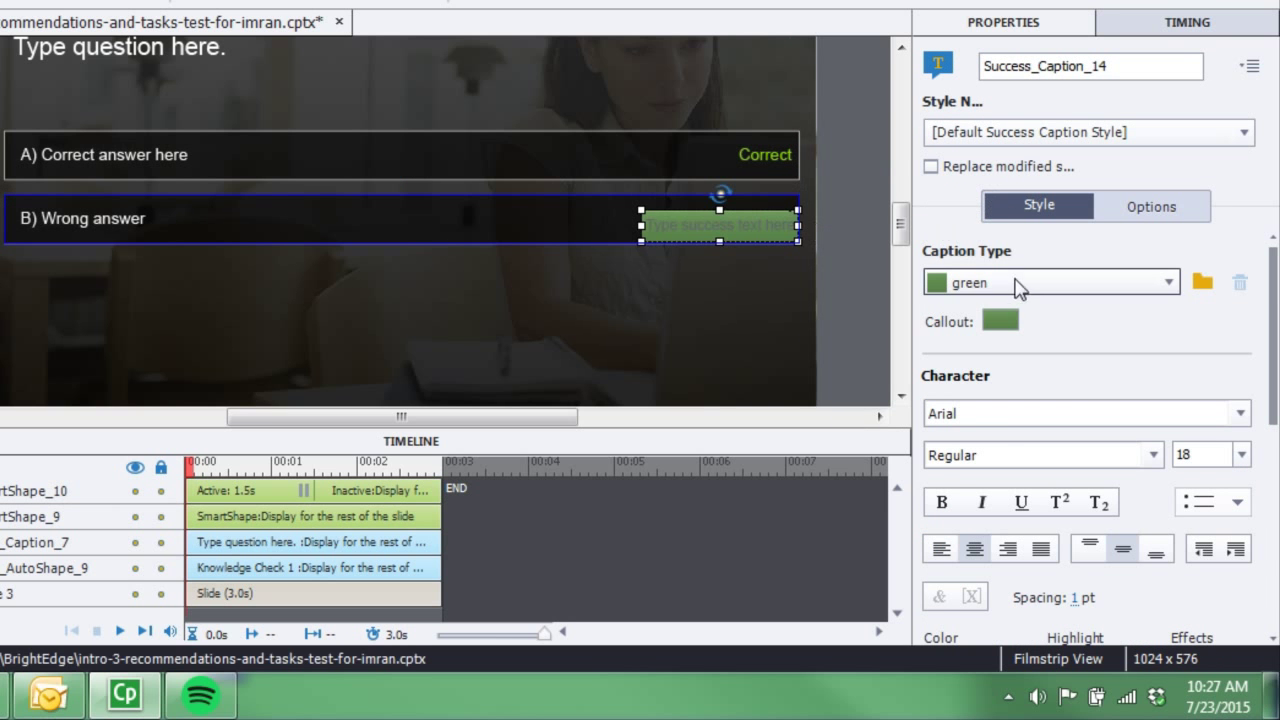
click(1015, 285)
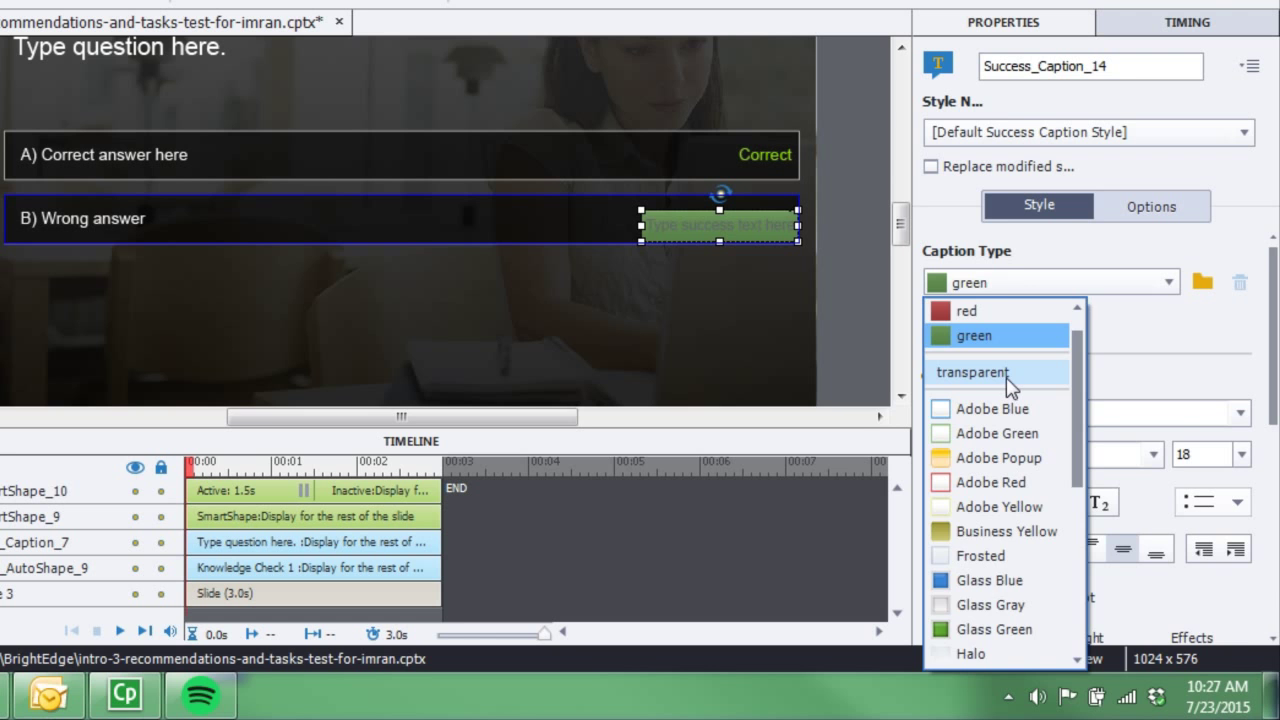
click(1009, 378)
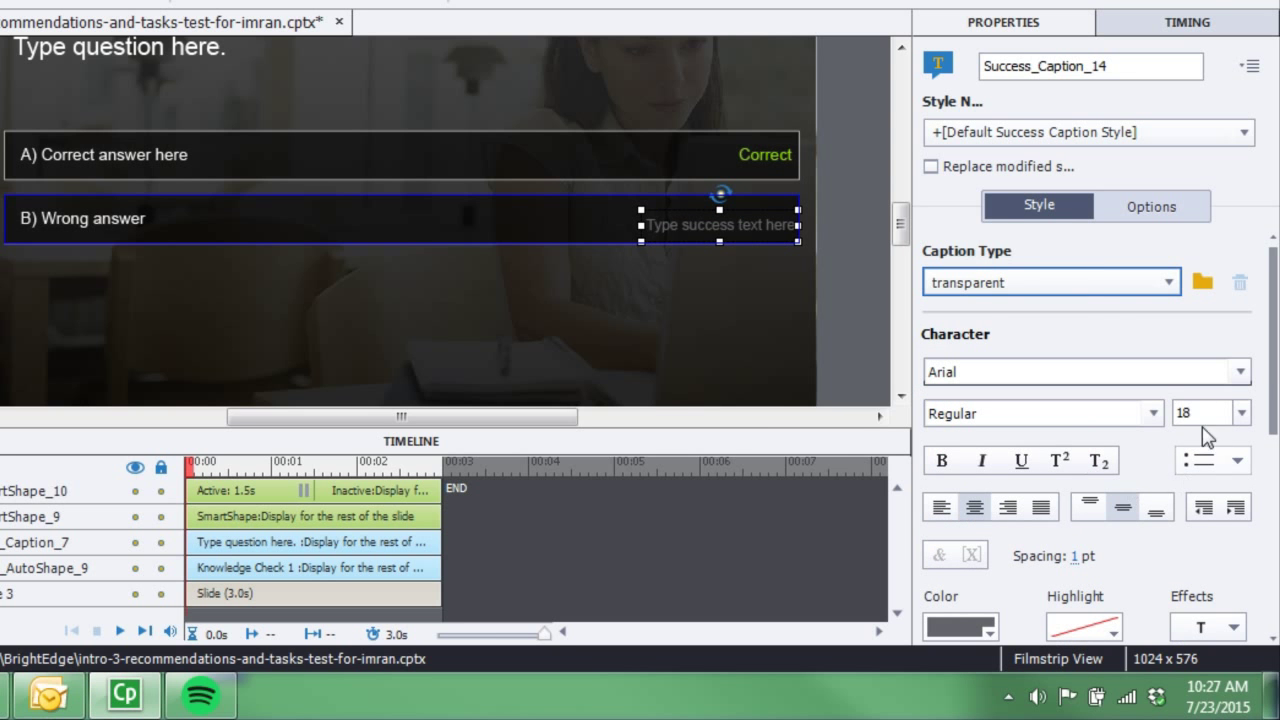
Make the caption text red at font size 20.
click(958, 622)
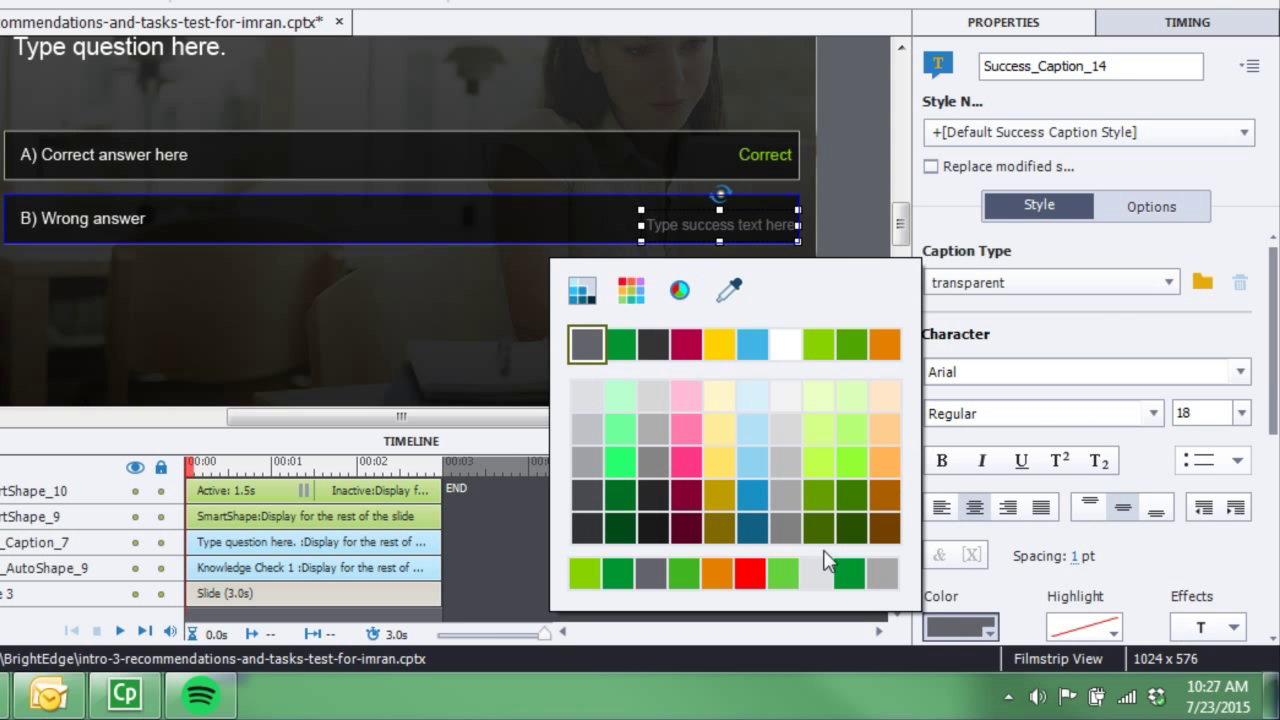
click(745, 573)
click(1190, 413)
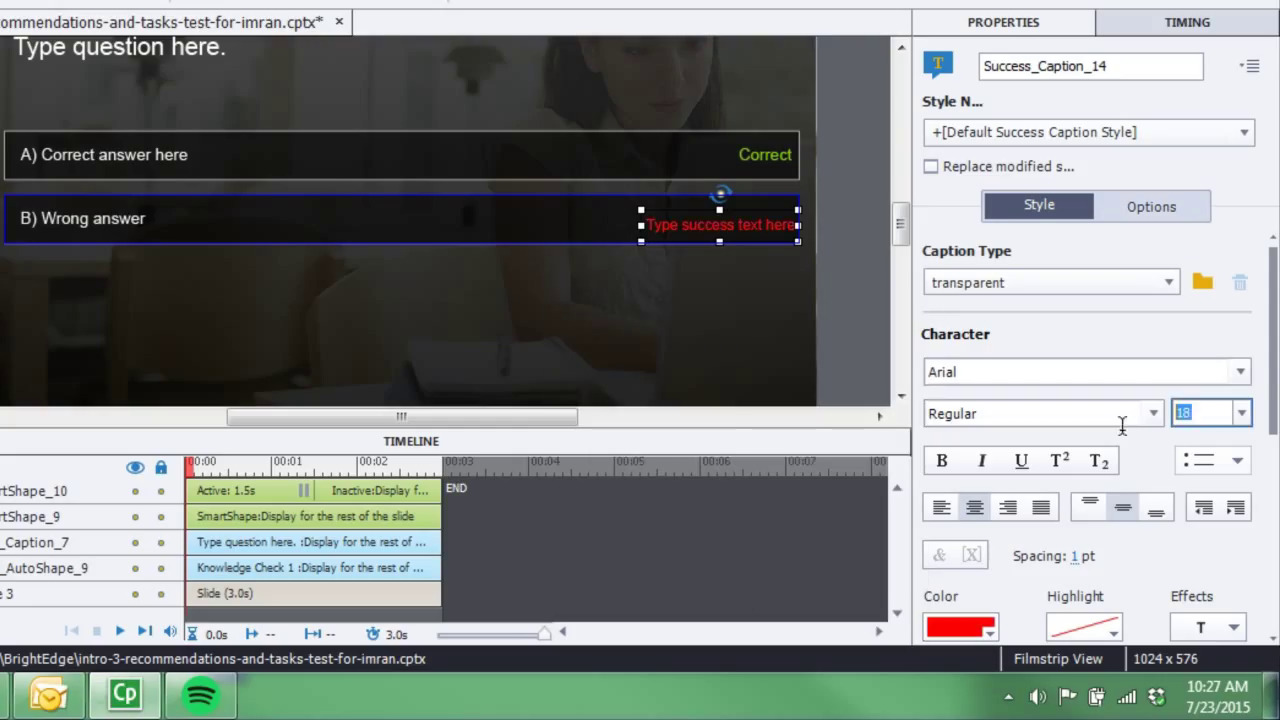
text(20)
key(Return)
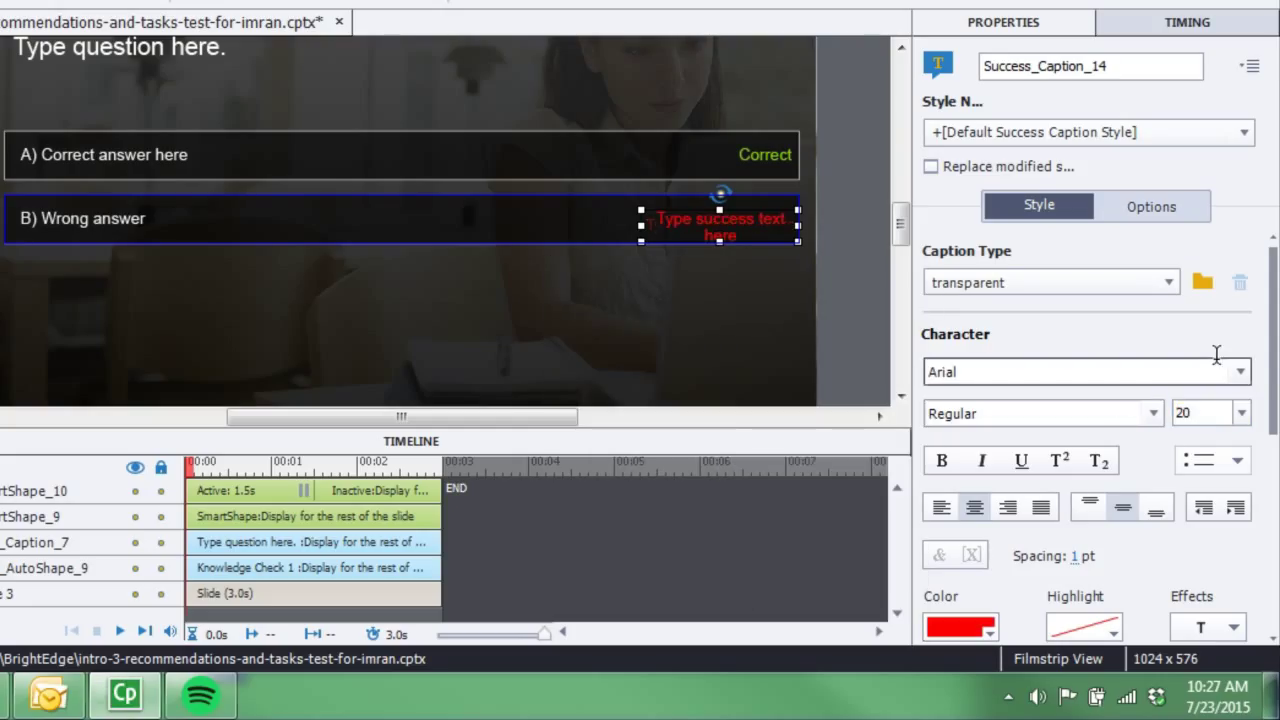
Change the caption's text to 'Incorrect'.
double_click(712, 228)
text(Inco)
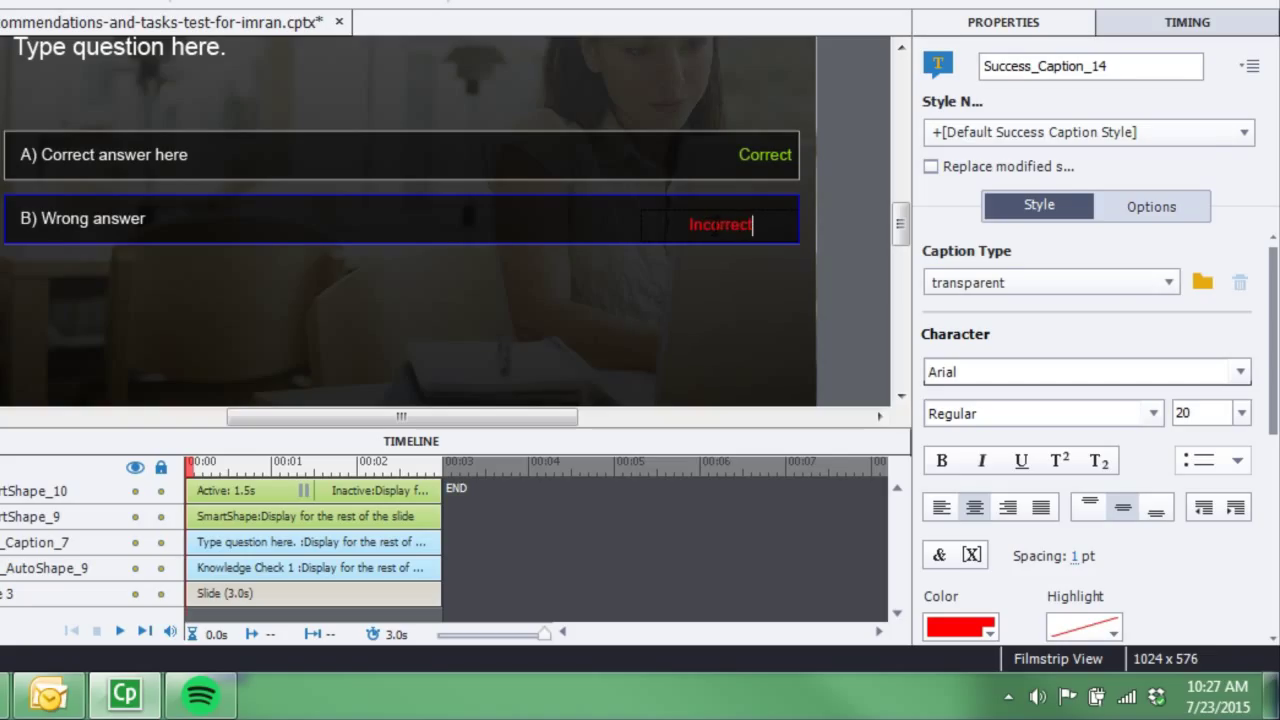
text(rrect)
click(749, 249)
click(737, 238)
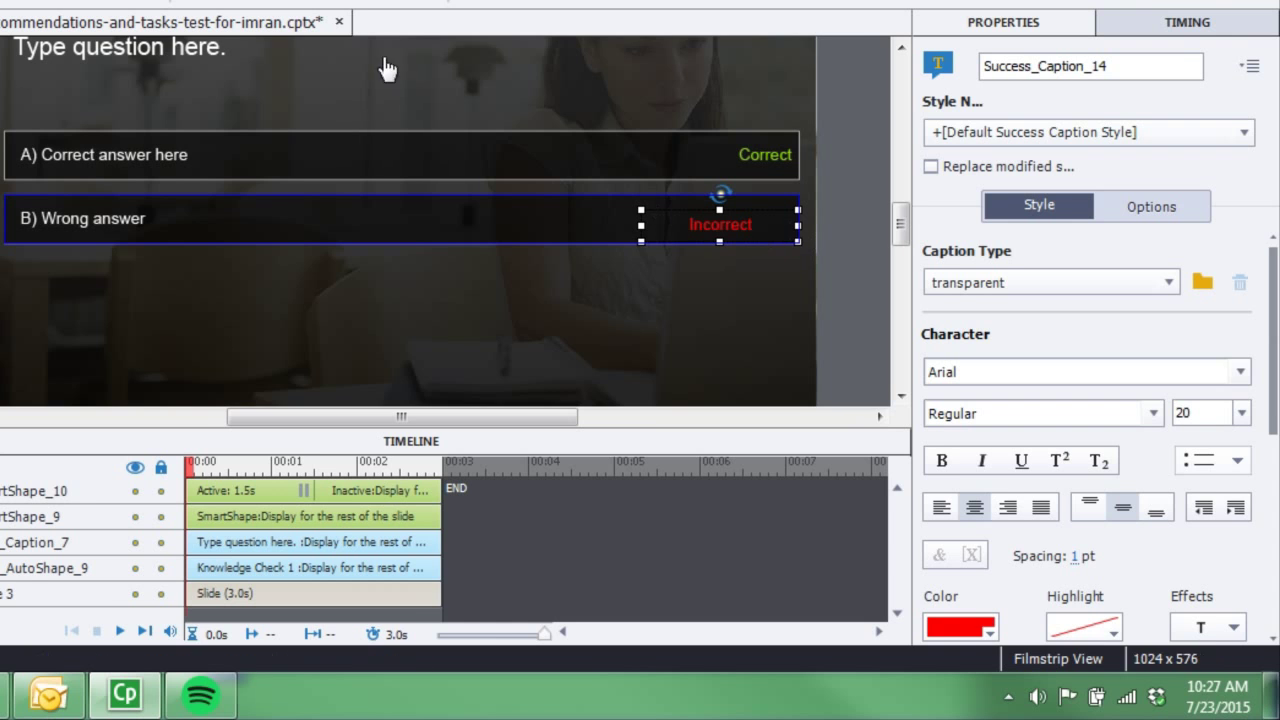
click(545, 222)
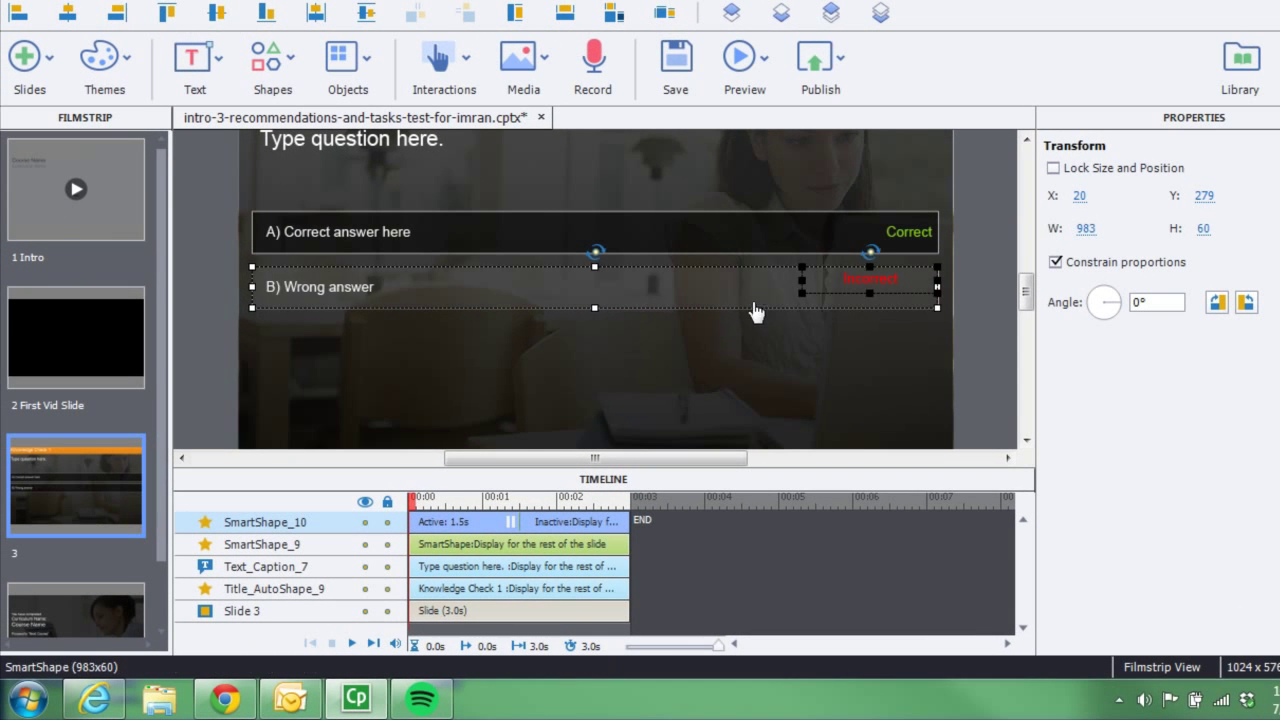
Align the Incorrect caption with the B row and stretch it to 114×61.
click(815, 278)
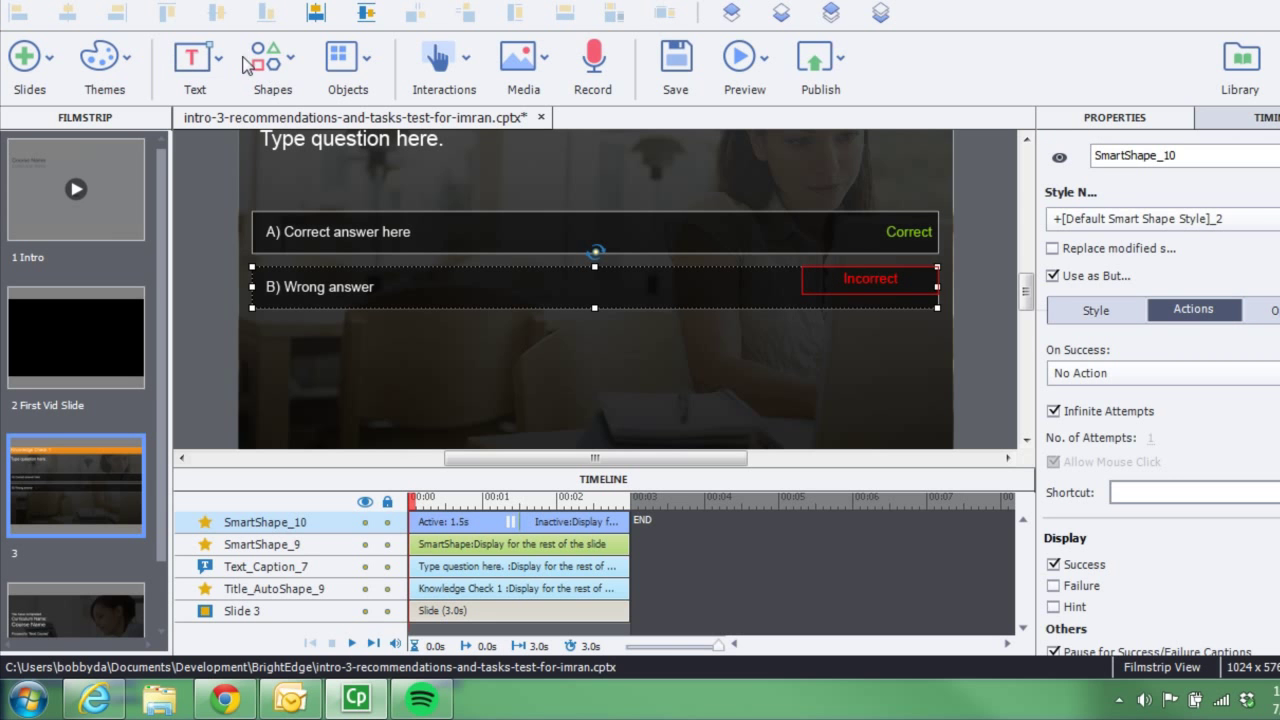
click(989, 321)
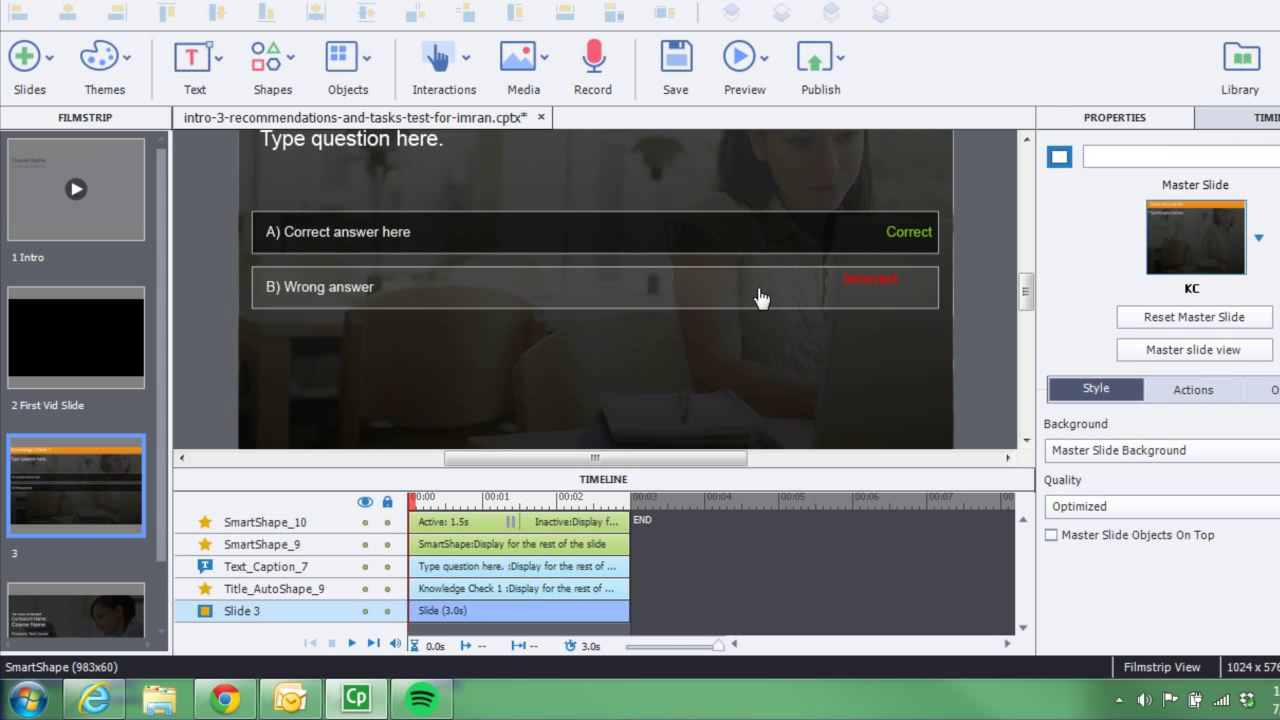
click(829, 297)
shift+click(863, 286)
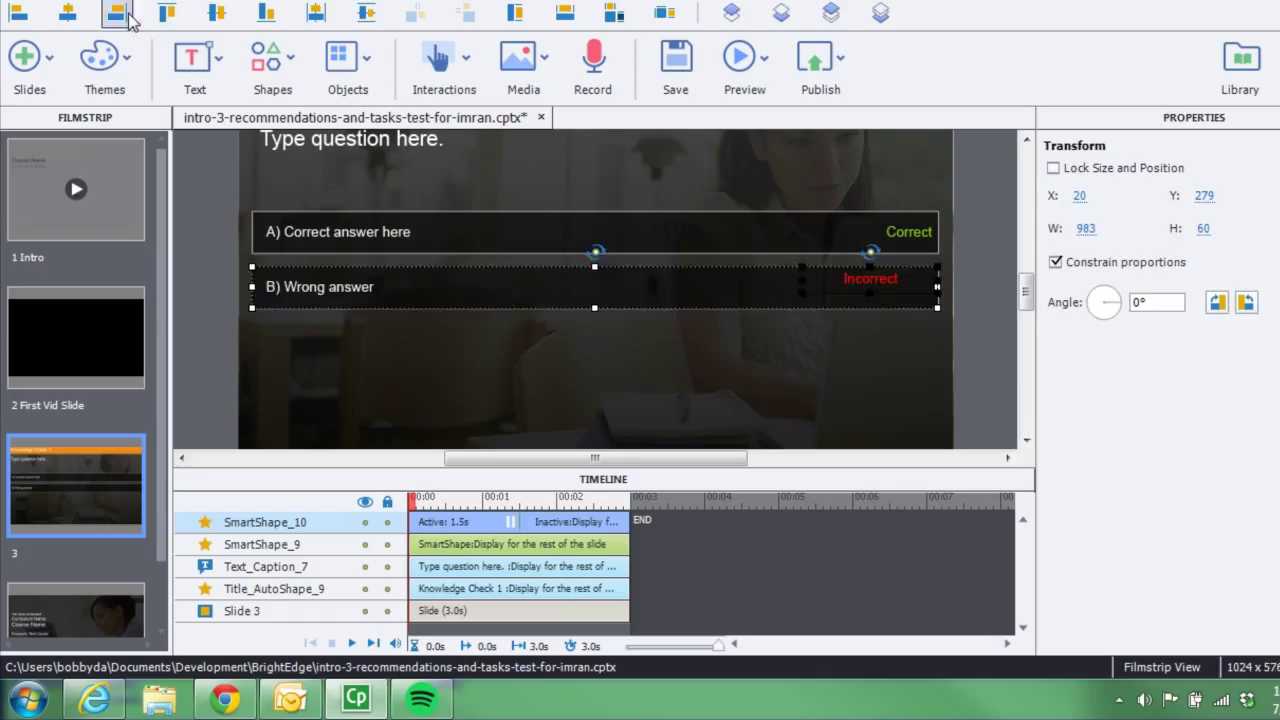
click(979, 359)
click(870, 285)
mouse_move(871, 291)
mouse_down()
mouse_move(845, 309)
mouse_move(814, 287)
mouse_move(858, 297)
mouse_up()
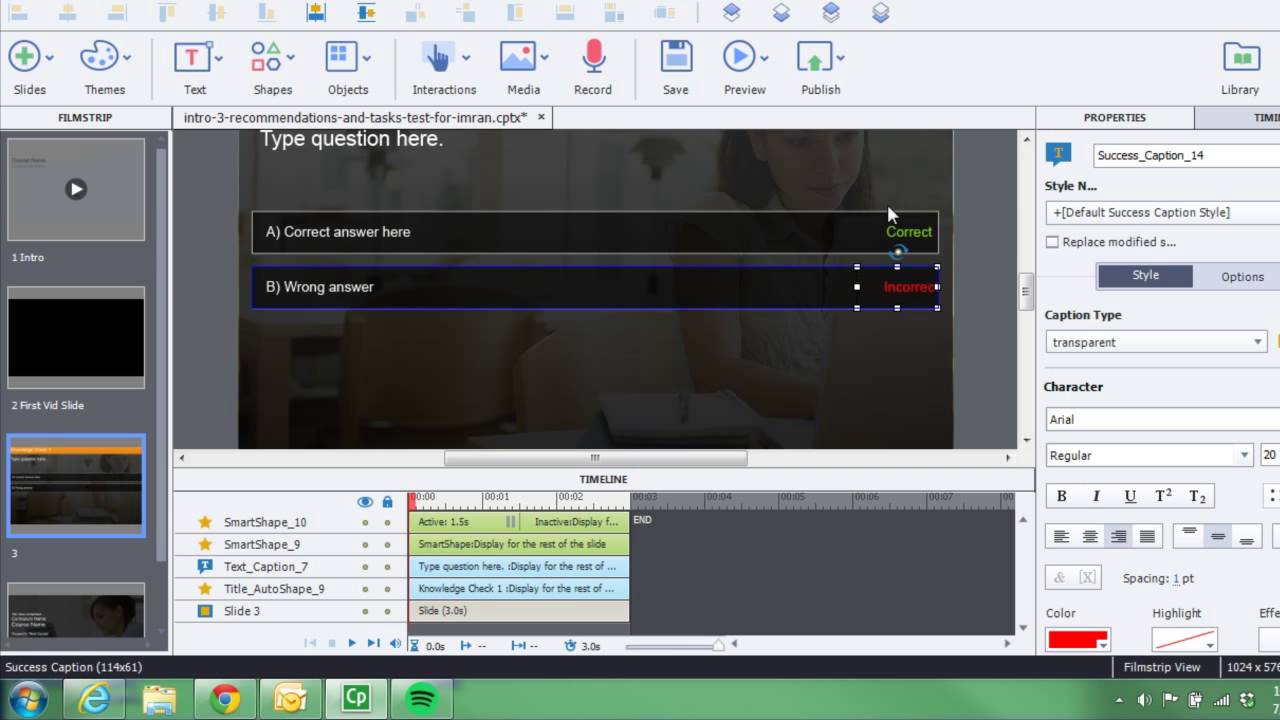
Set the Incorrect caption's right margin to 10.
click(935, 311)
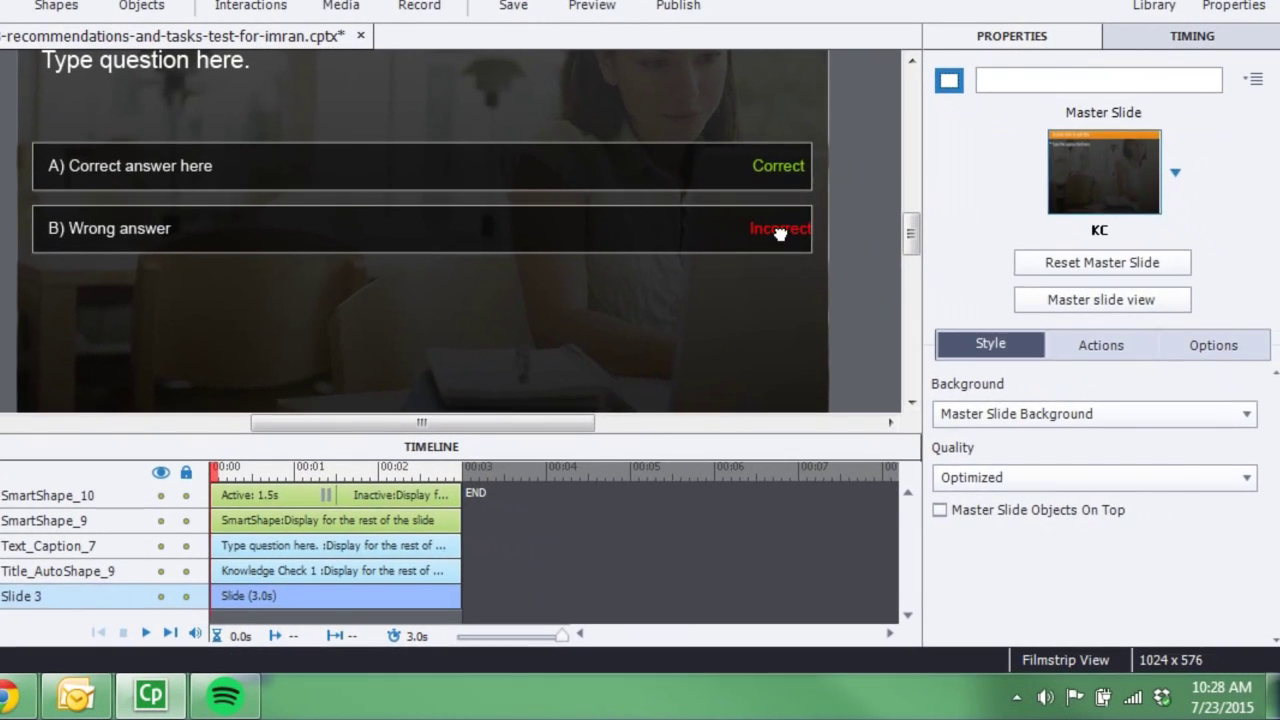
click(866, 272)
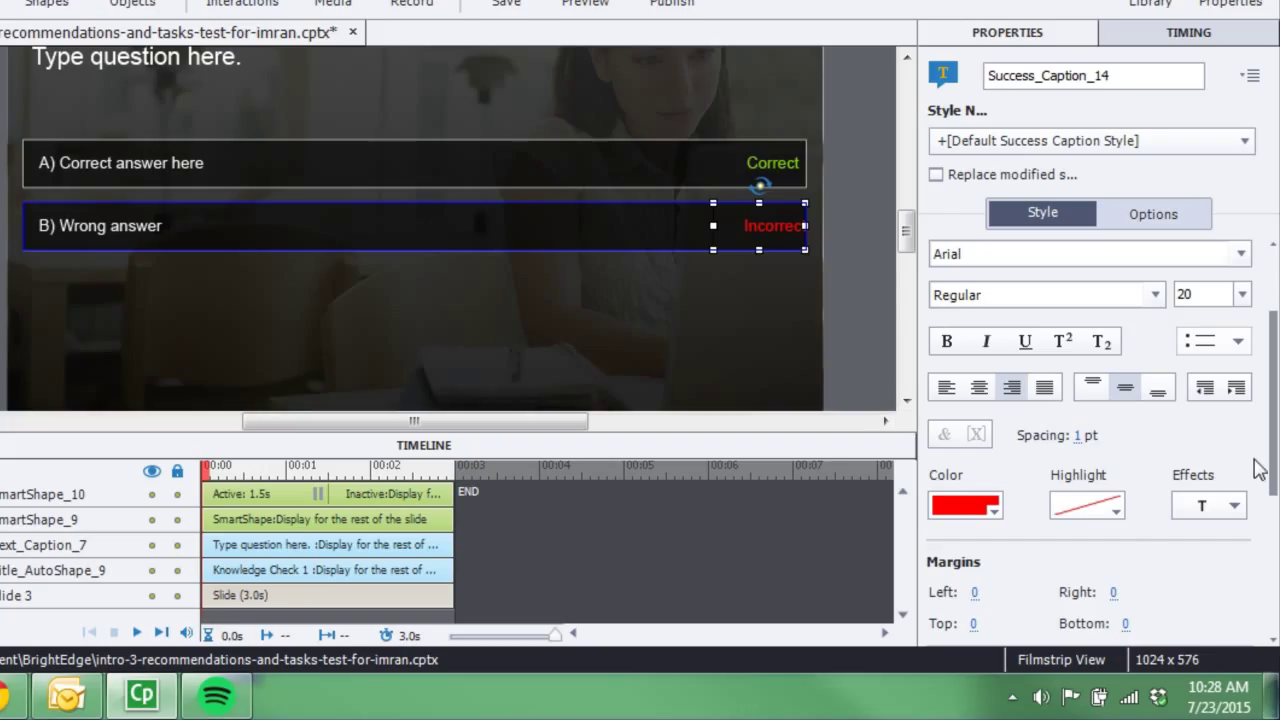
drag(1275, 435, 1275, 497)
click(1113, 466)
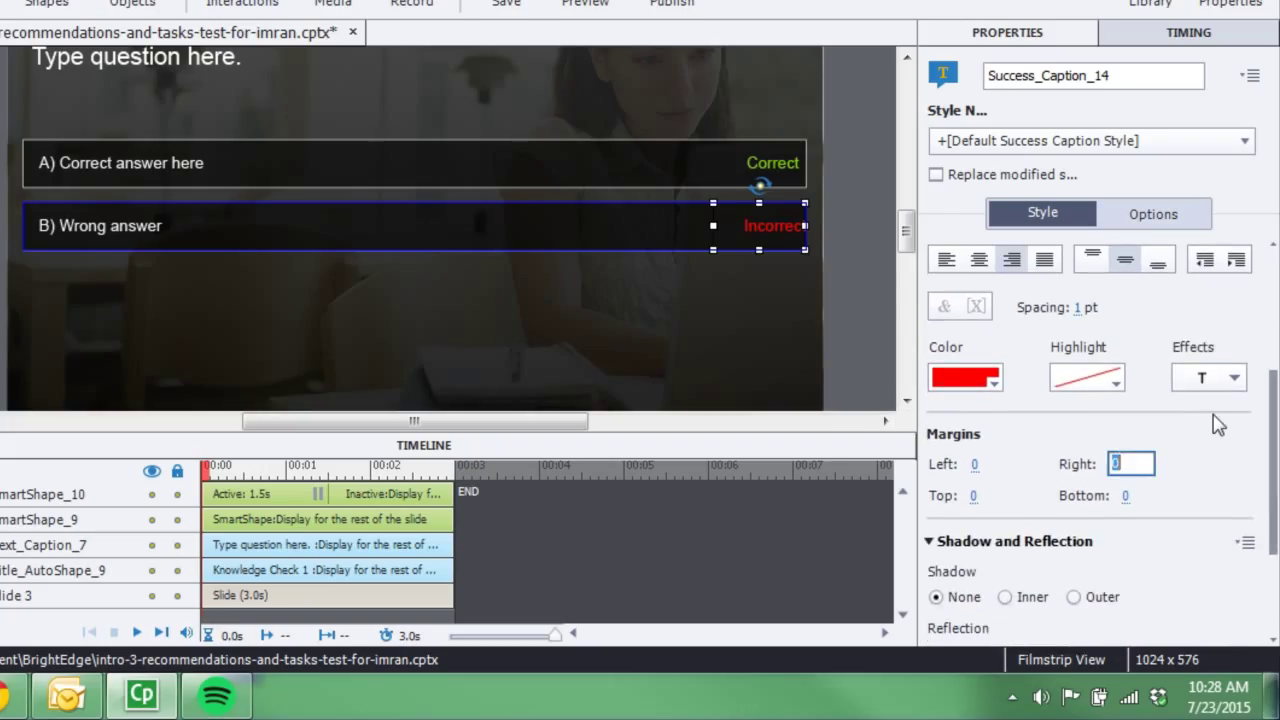
key(Return)
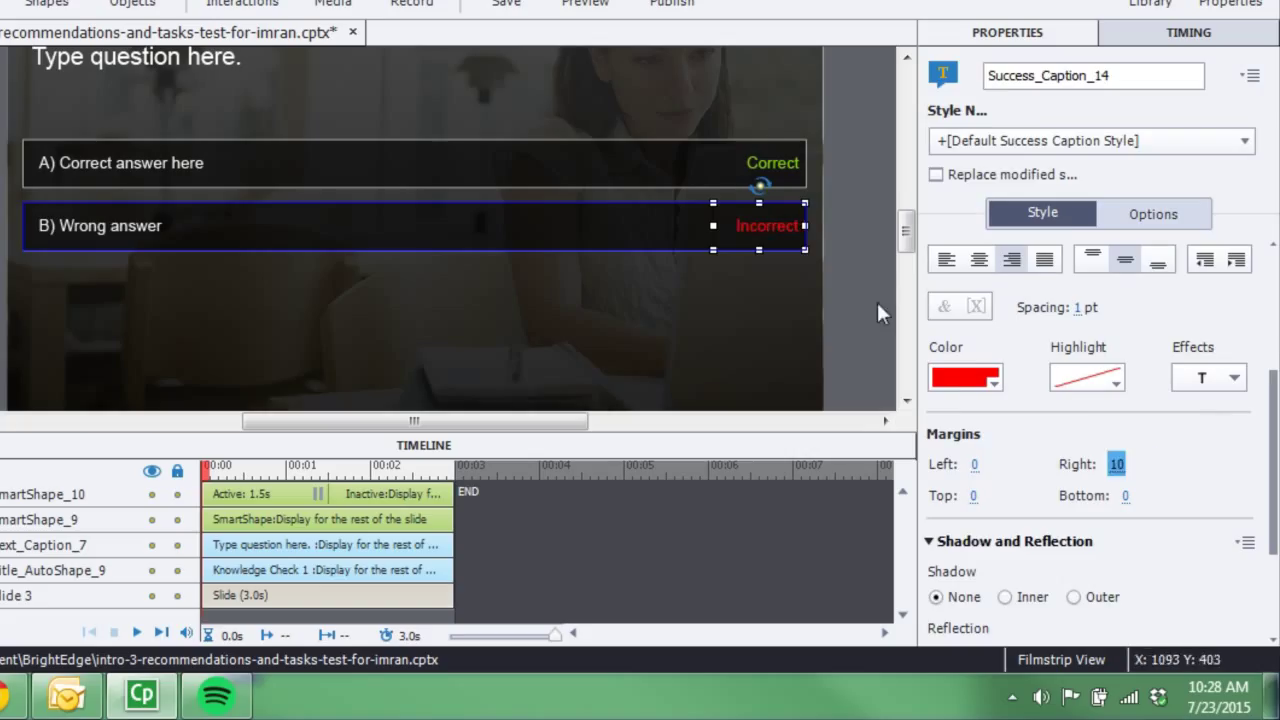
click(859, 263)
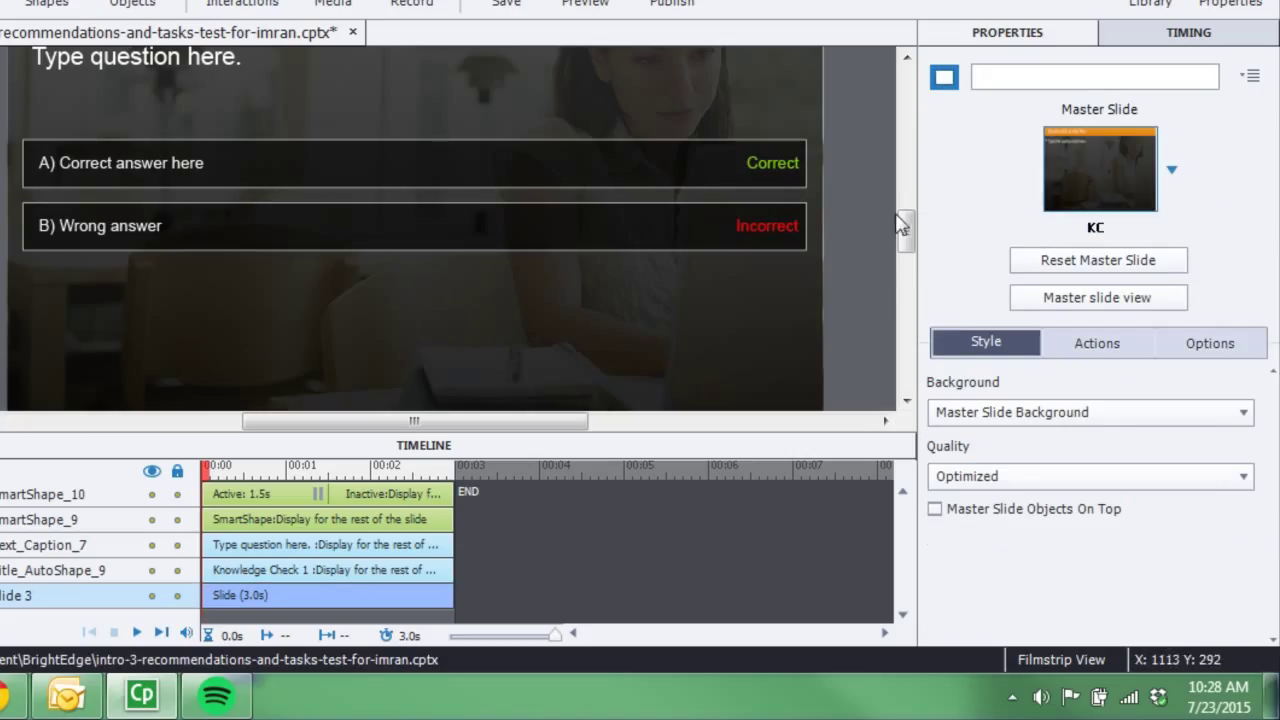
click(404, 231)
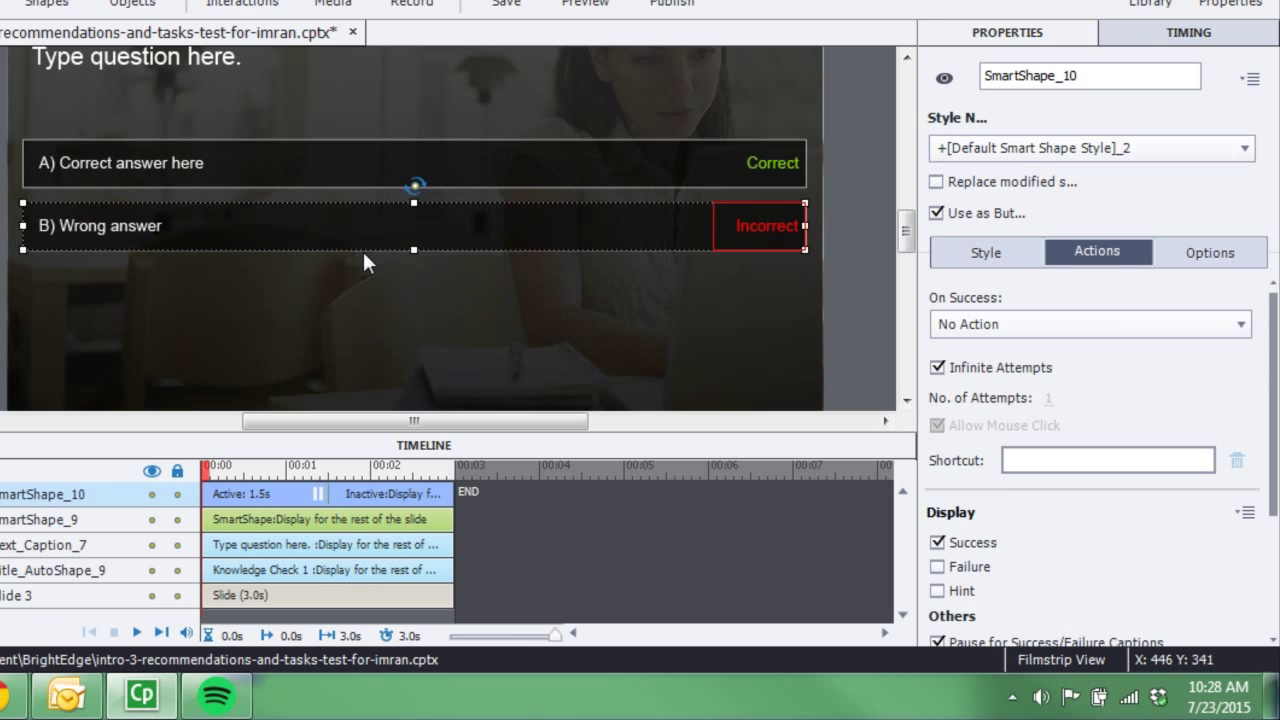
Paste a copy of the B) Wrong answer button and place it below as row three.
key(ctrl+v)
drag(235, 243, 230, 304)
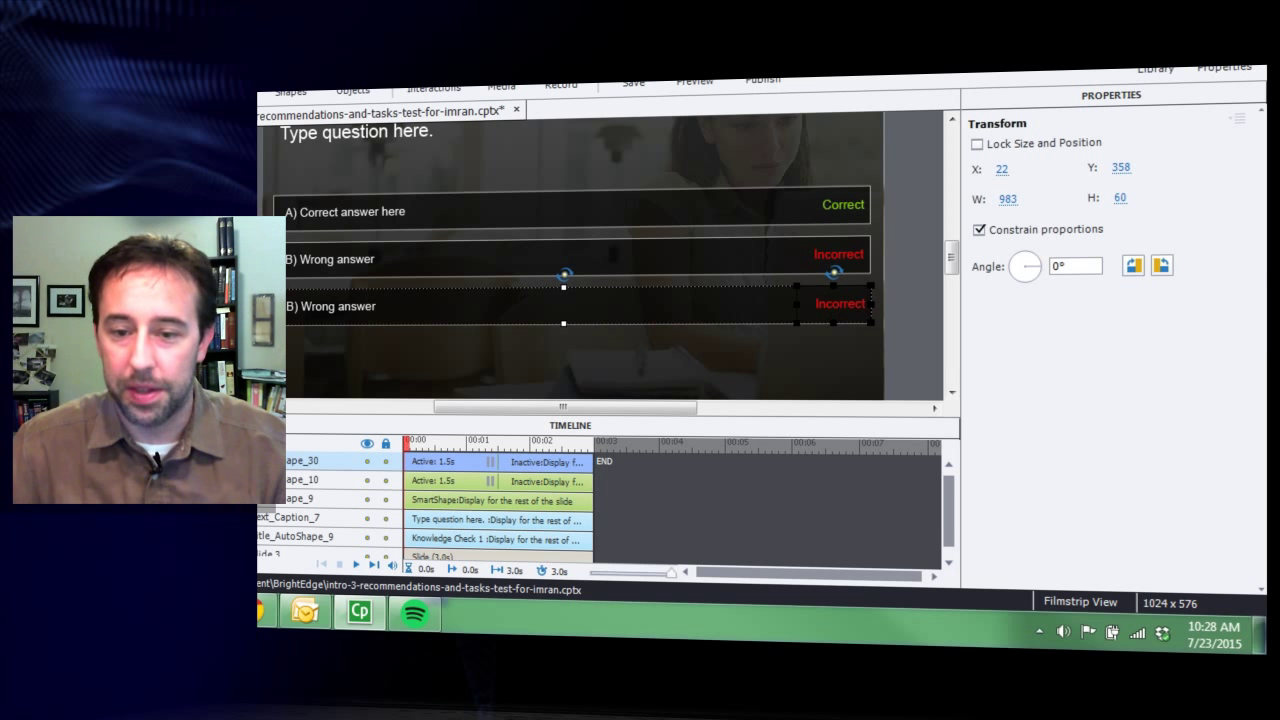
click(375, 342)
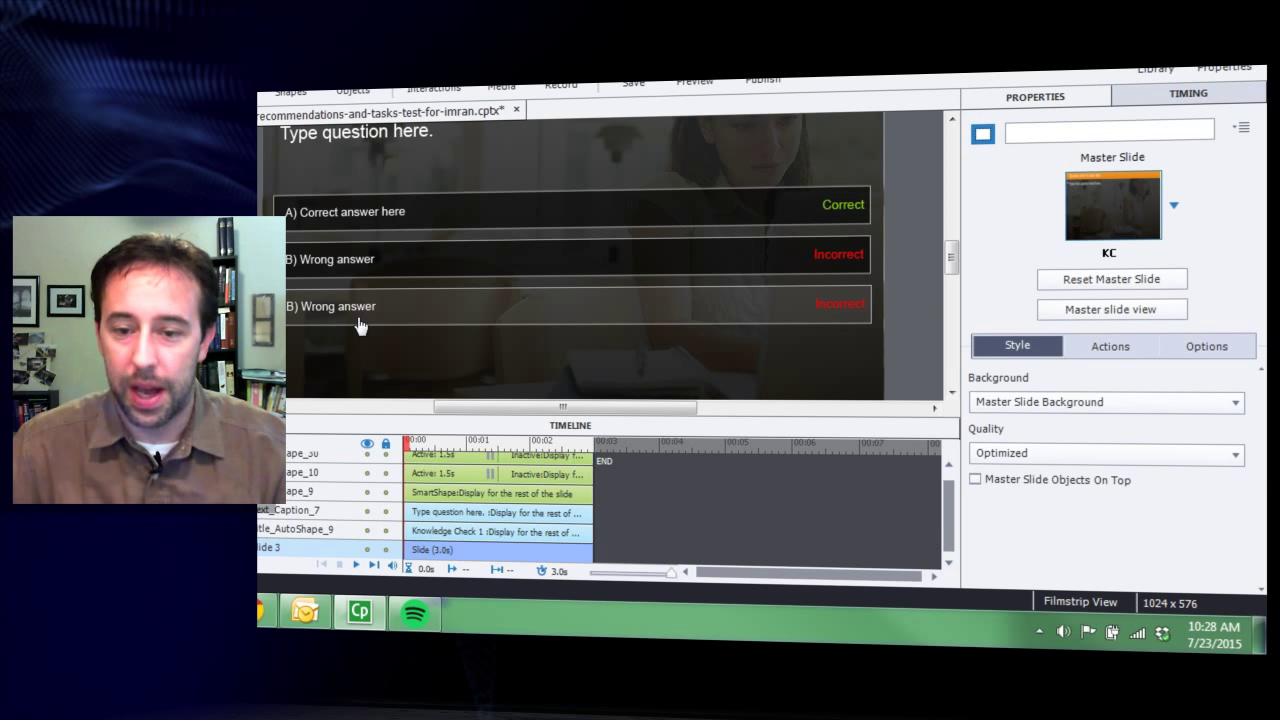
click(360, 326)
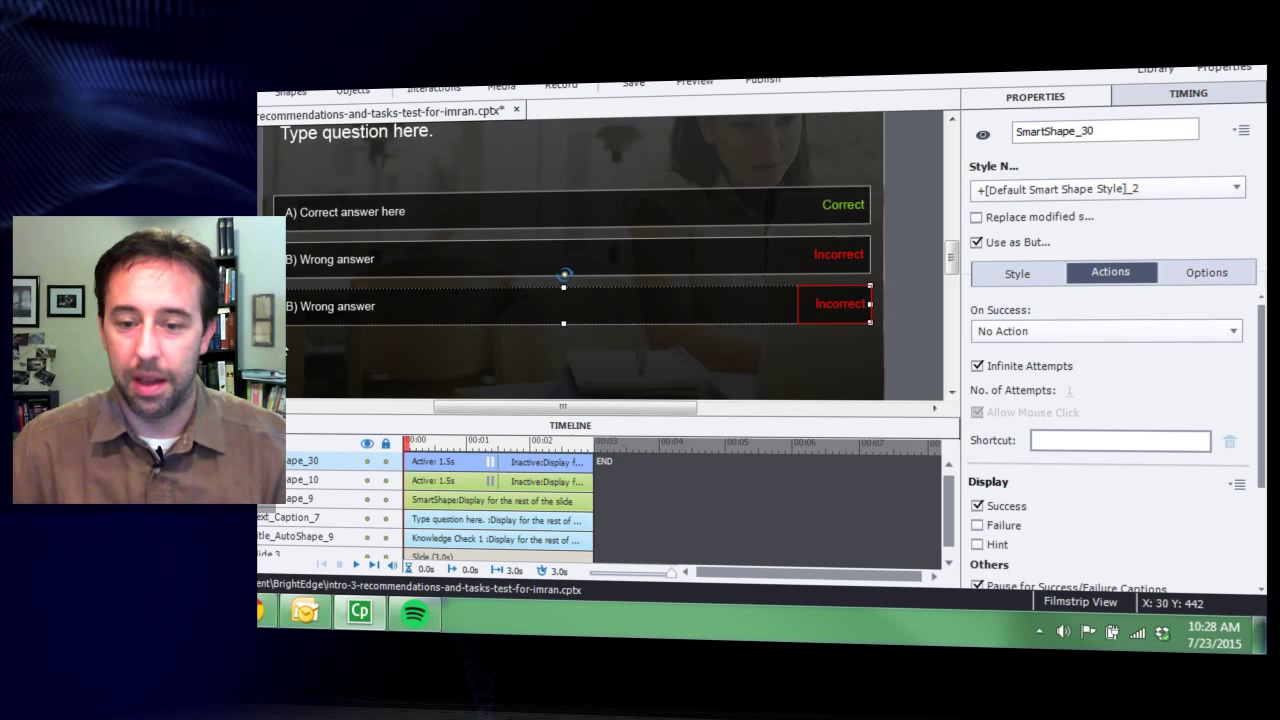
click(300, 360)
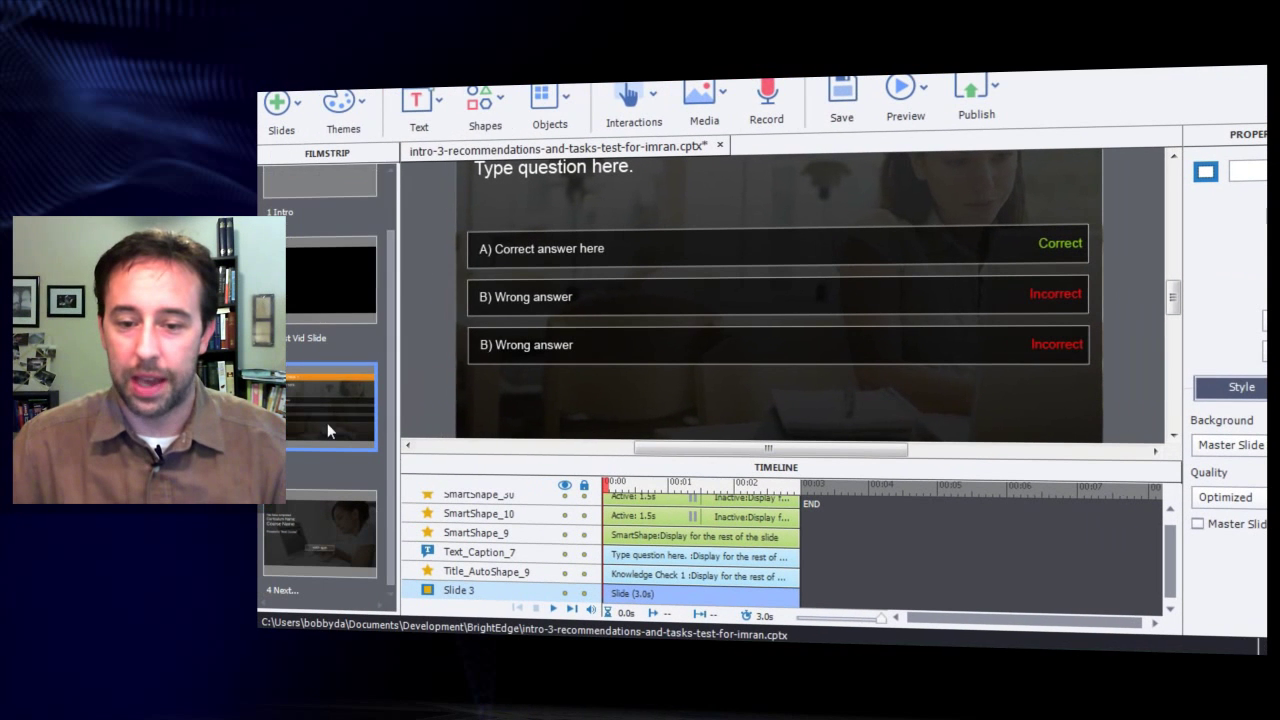
Duplicate slide 3 in the Filmstrip and open the new slide 4.
right_click(327, 423)
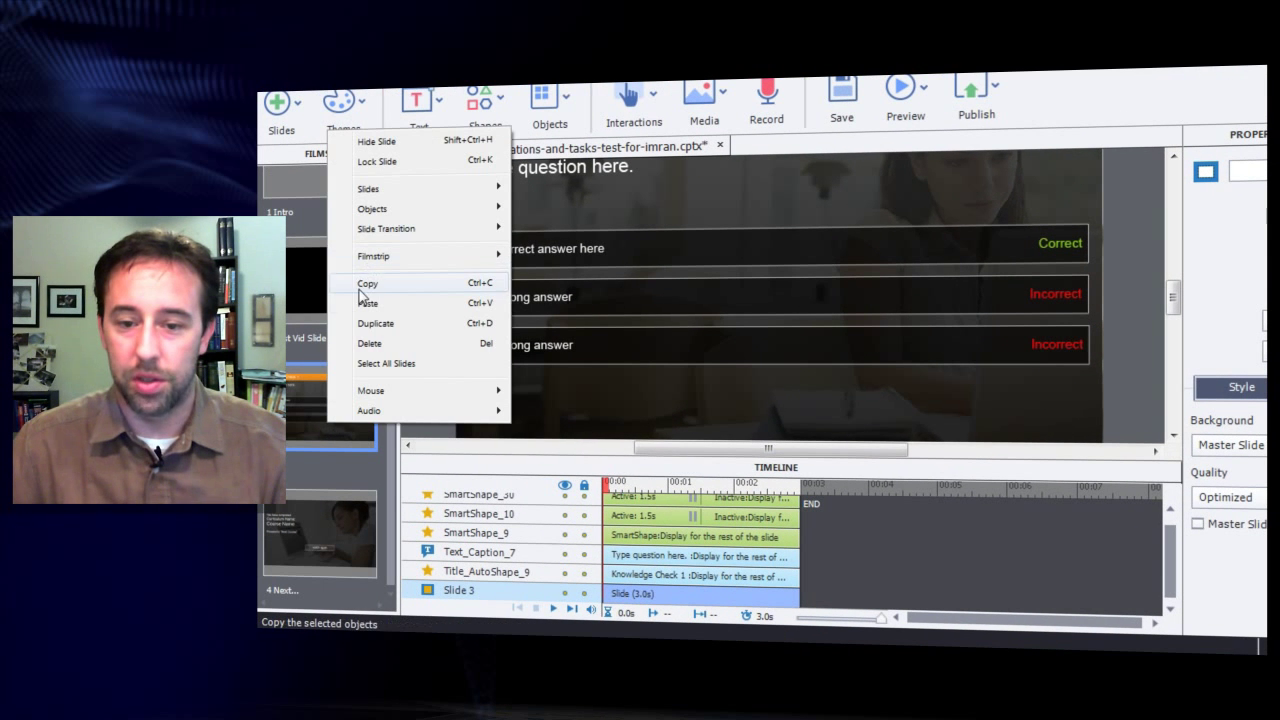
click(370, 323)
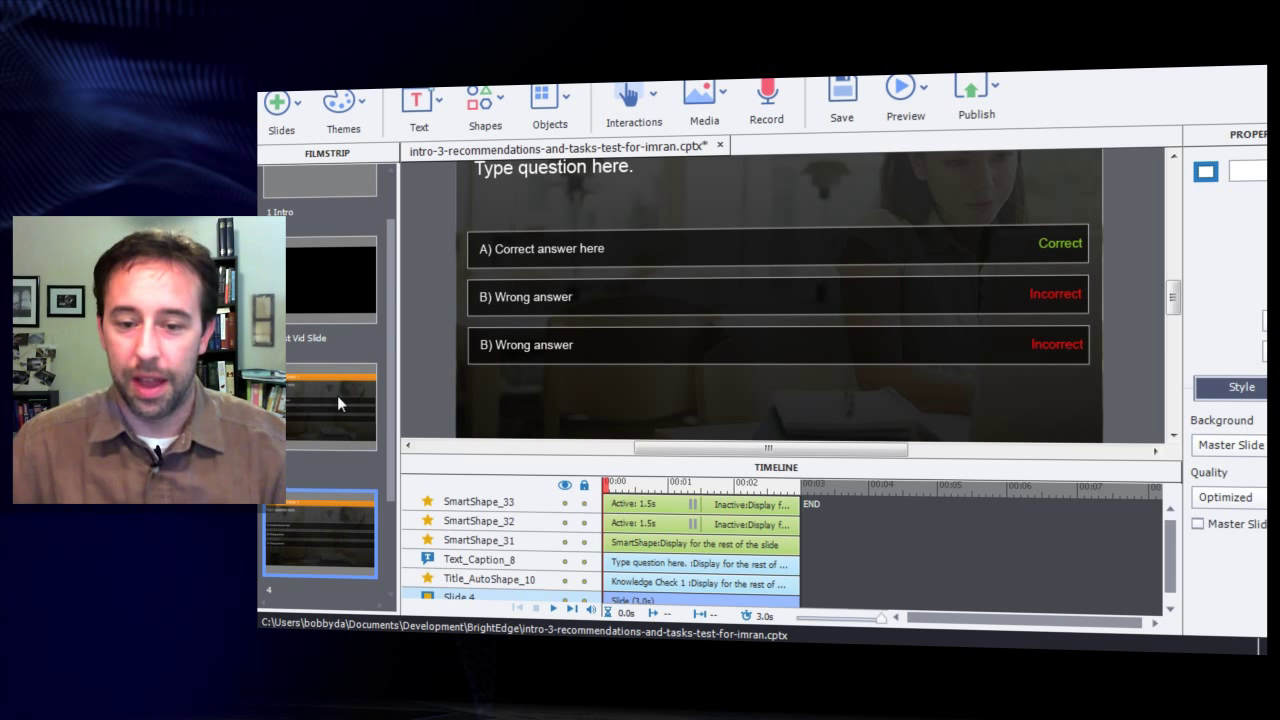
click(337, 395)
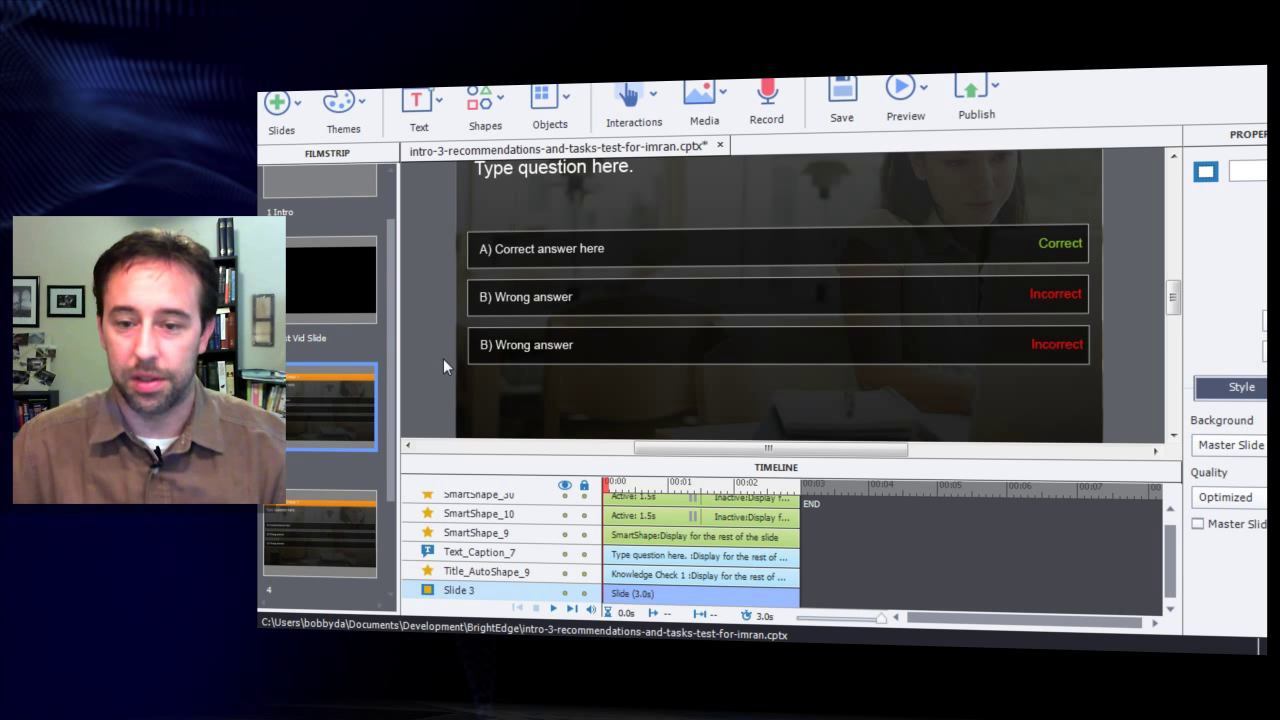
scroll(437, 365, up, 2)
click(330, 530)
Retitle slide 4's heading to 'Knowledge Check 2'.
click(652, 214)
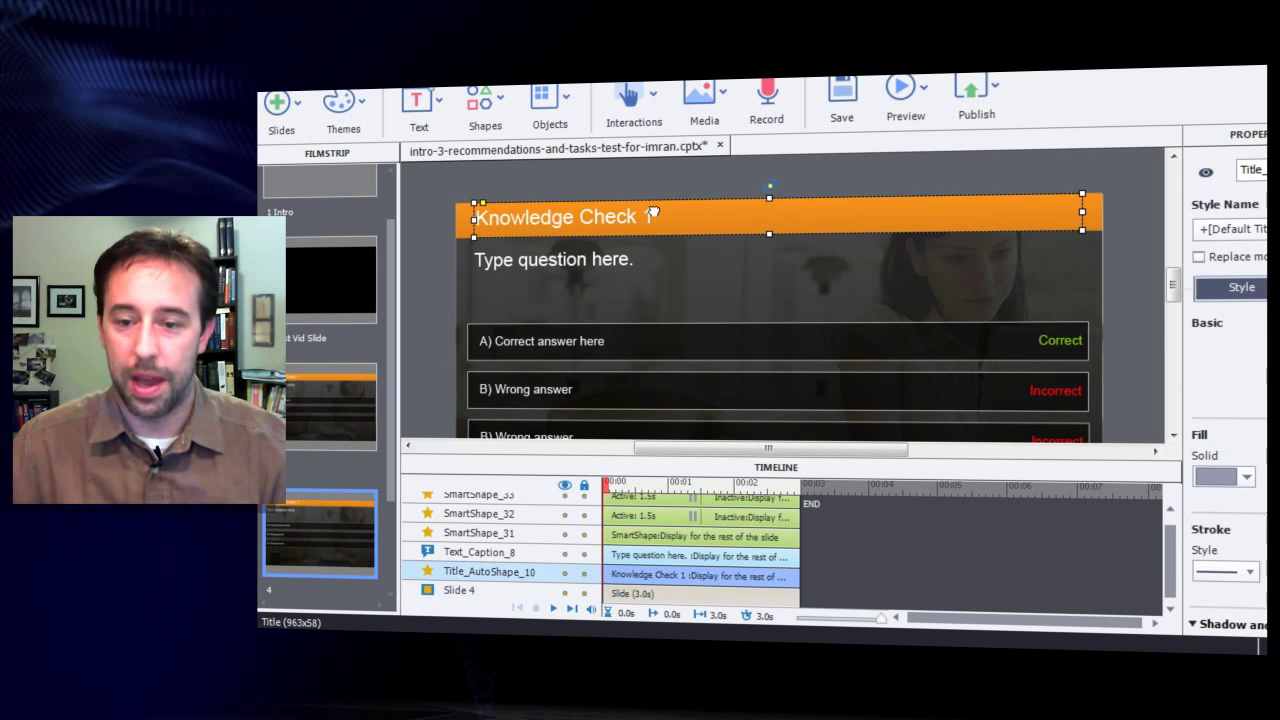
text(2)
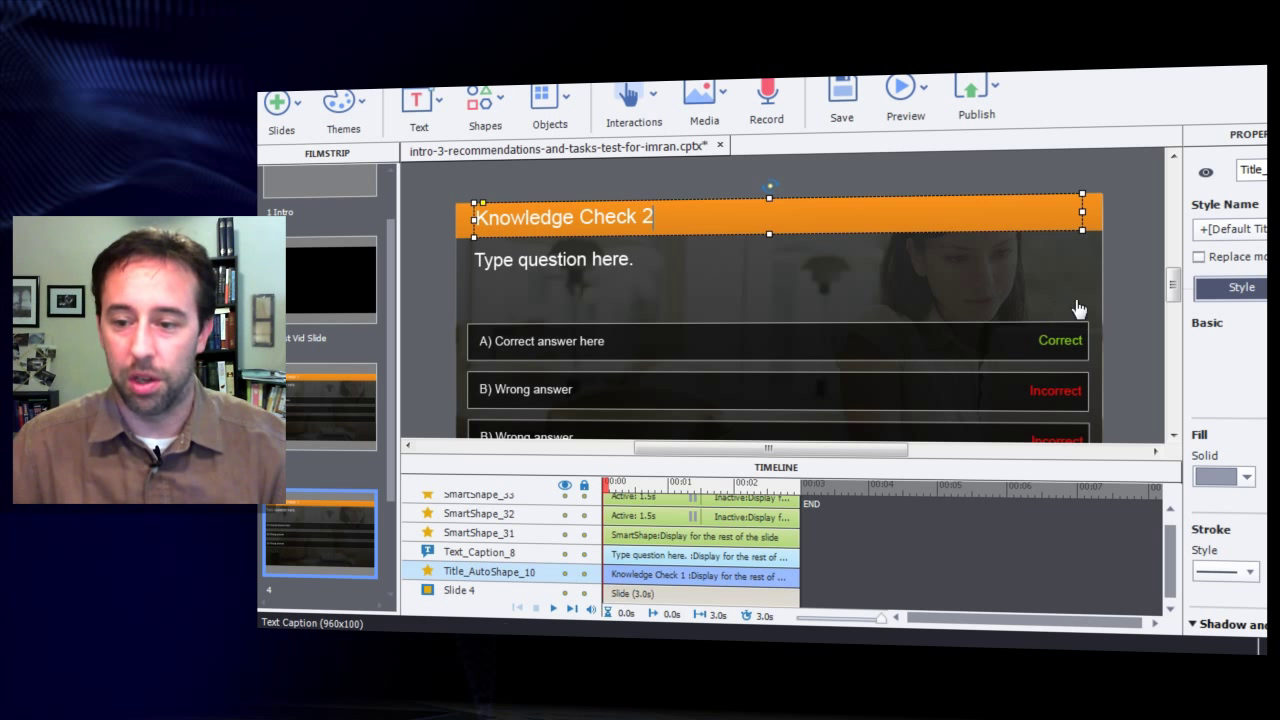
click(1128, 303)
drag(1173, 285, 1175, 302)
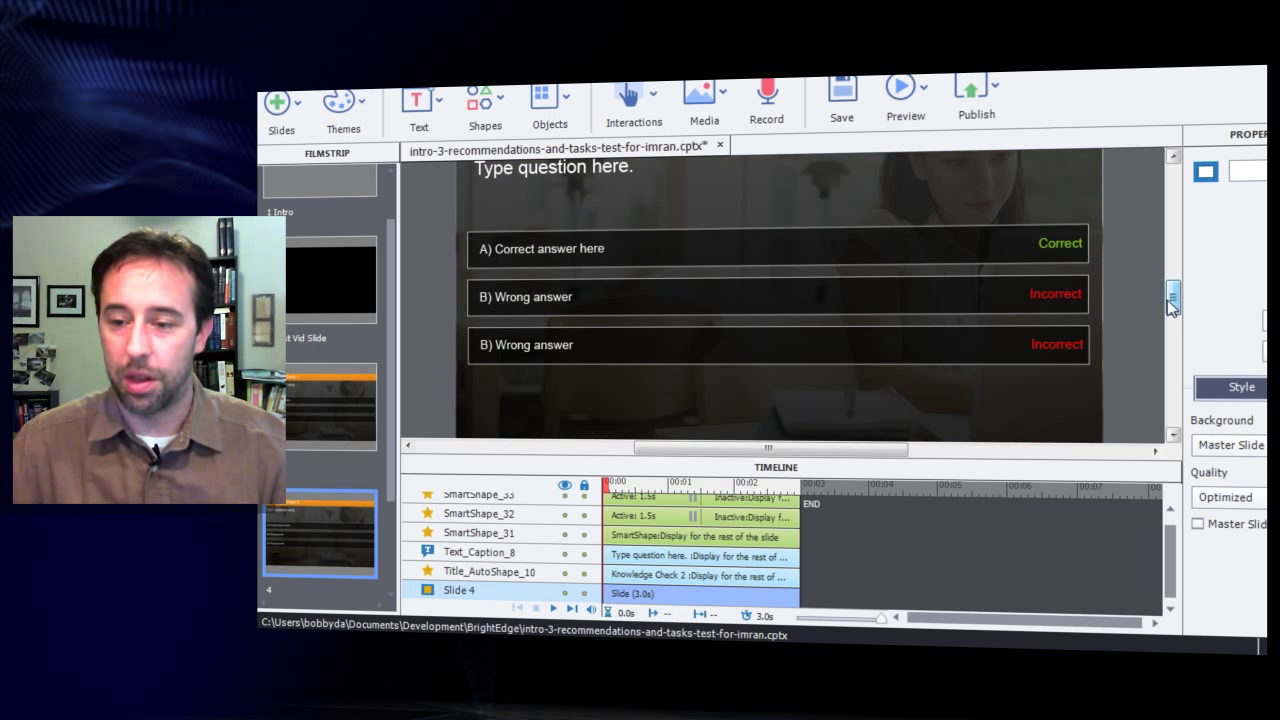
Check the copied Correct and Incorrect captions, then return to slide 3.
click(1078, 248)
click(1076, 302)
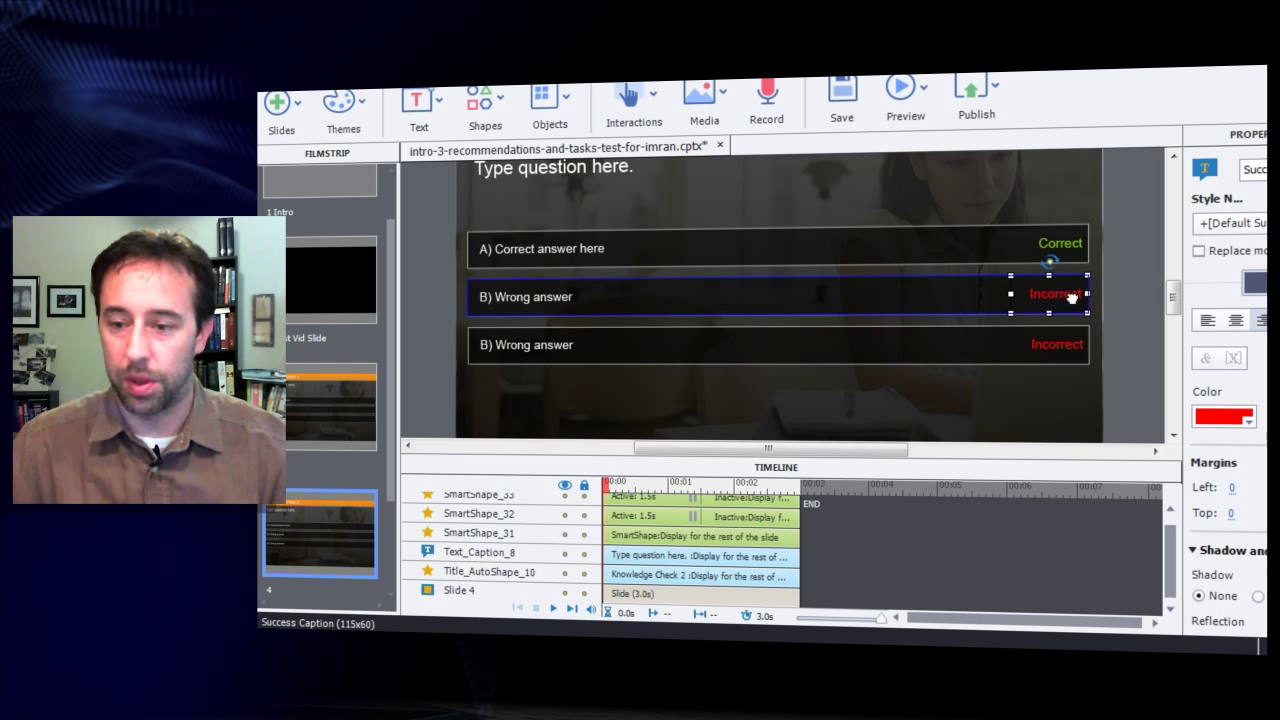
click(1073, 348)
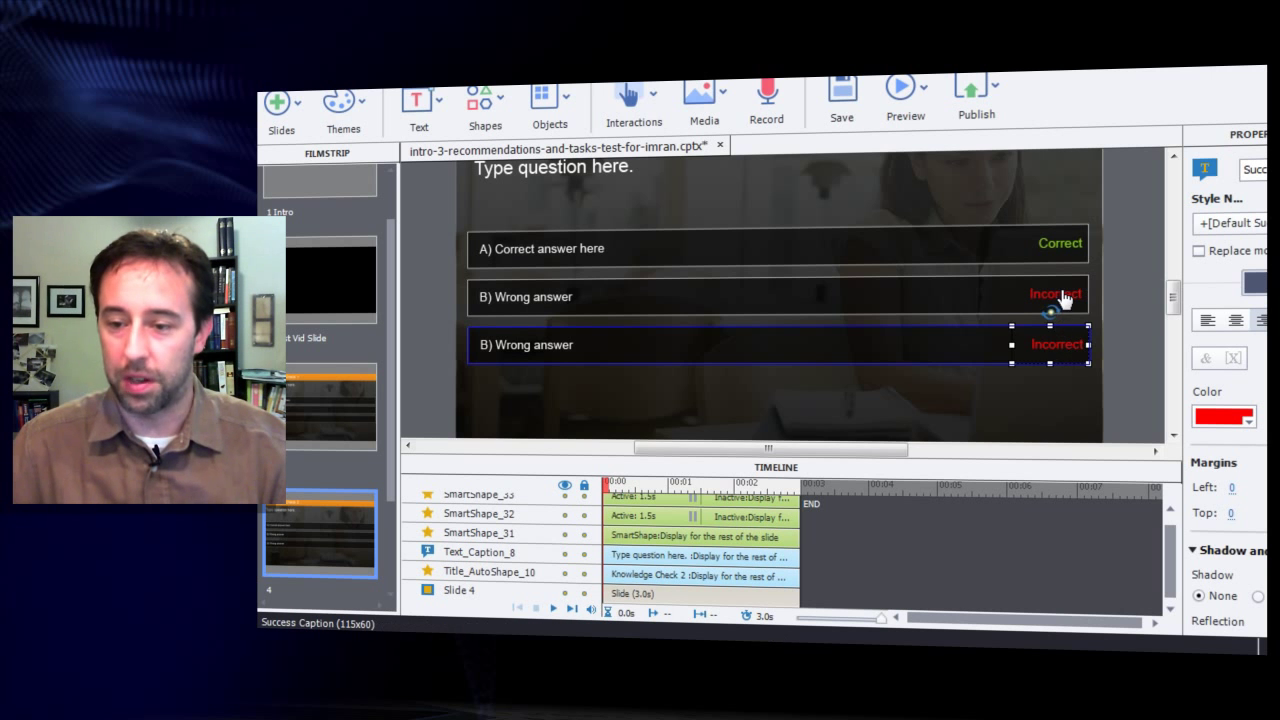
click(1062, 296)
click(1069, 256)
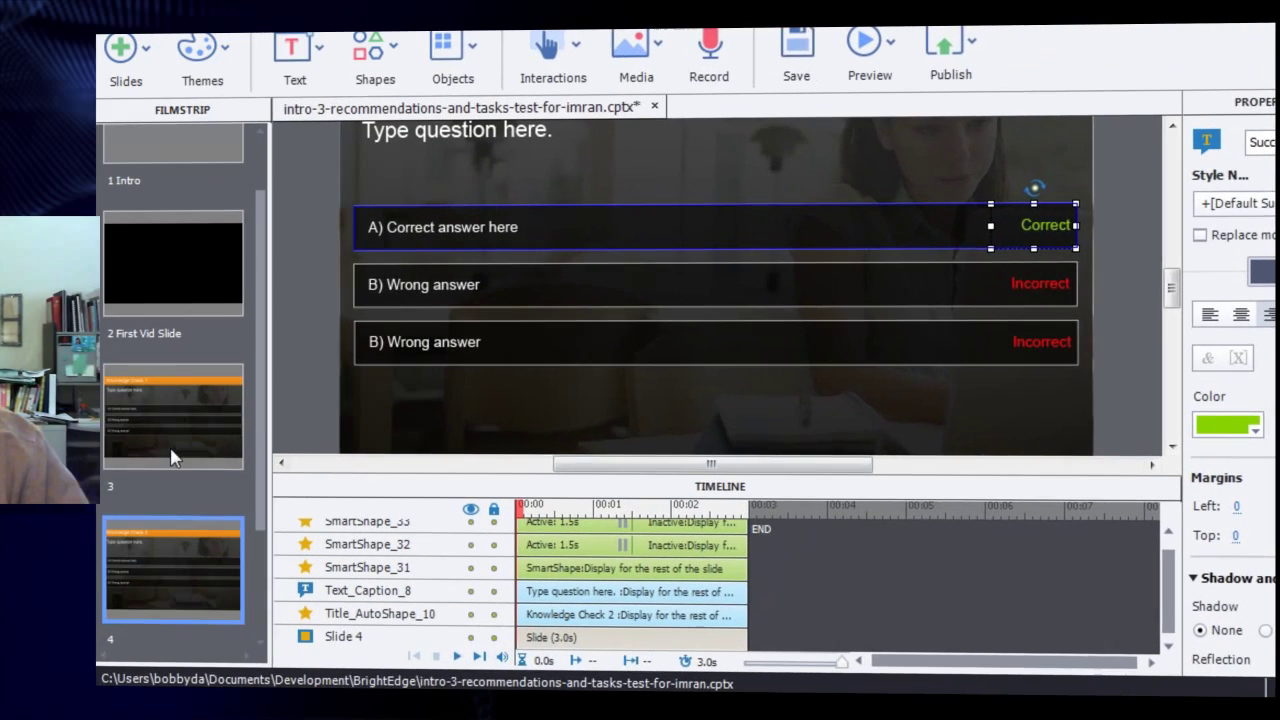
click(330, 420)
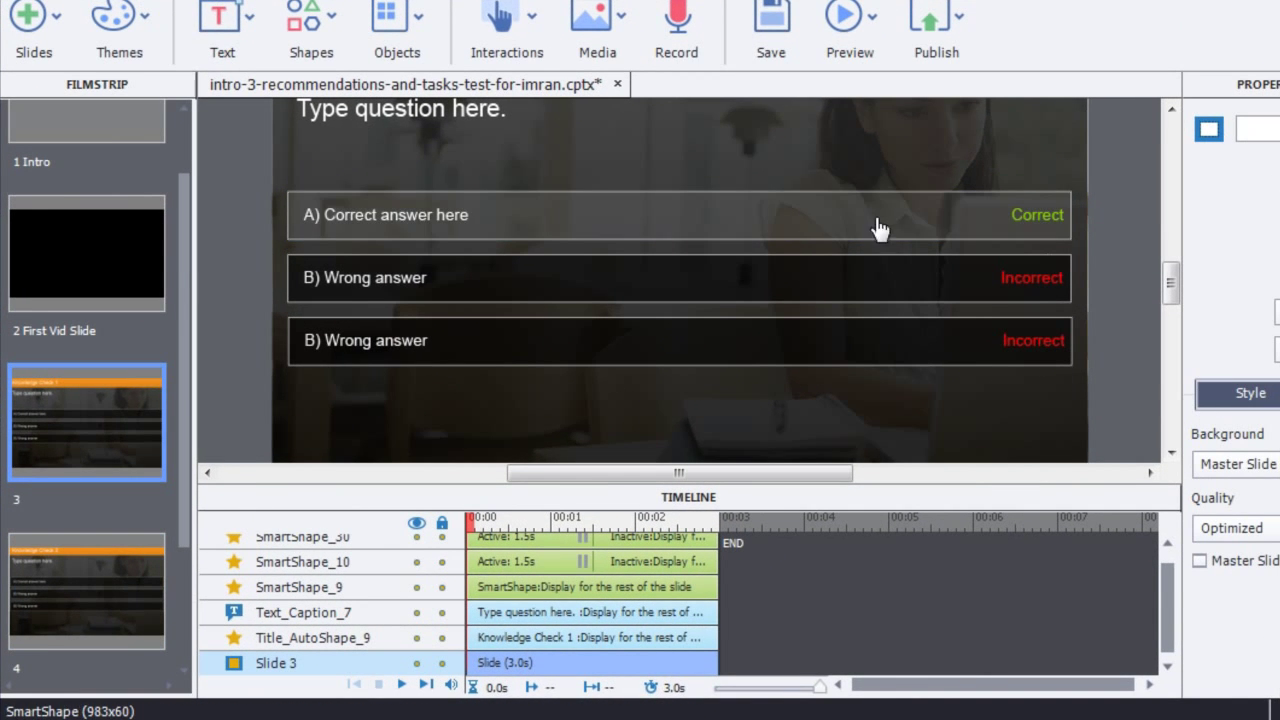
Show the Options tab audio settings for correct-answer button A (SmartShape_9).
click(637, 225)
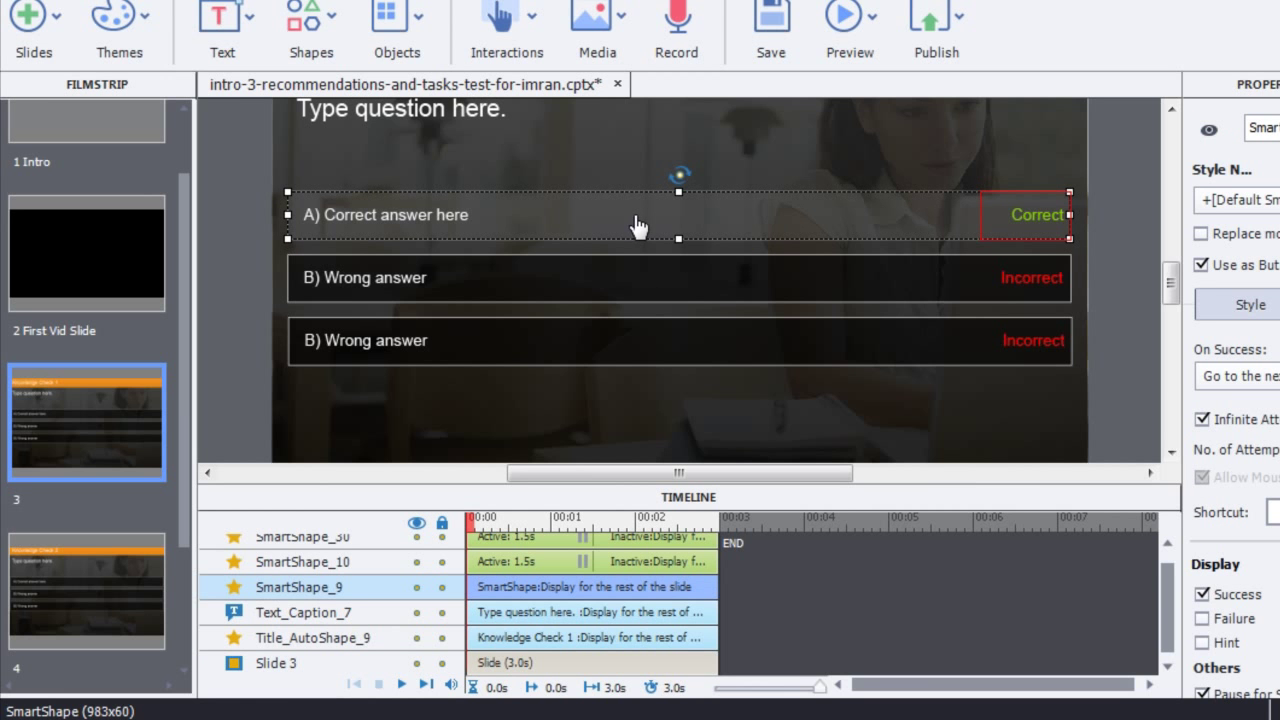
click(566, 285)
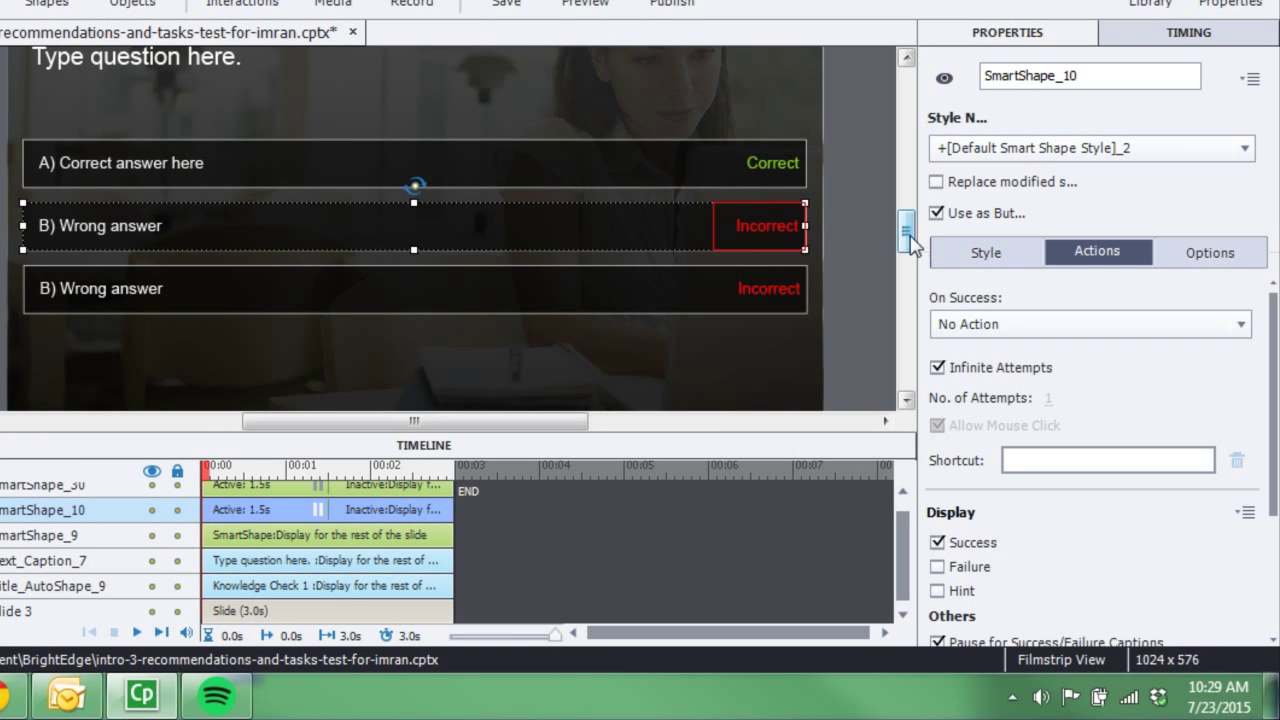
mouse_move(910, 245)
mouse_down()
mouse_move(909, 212)
mouse_move(906, 235)
mouse_up()
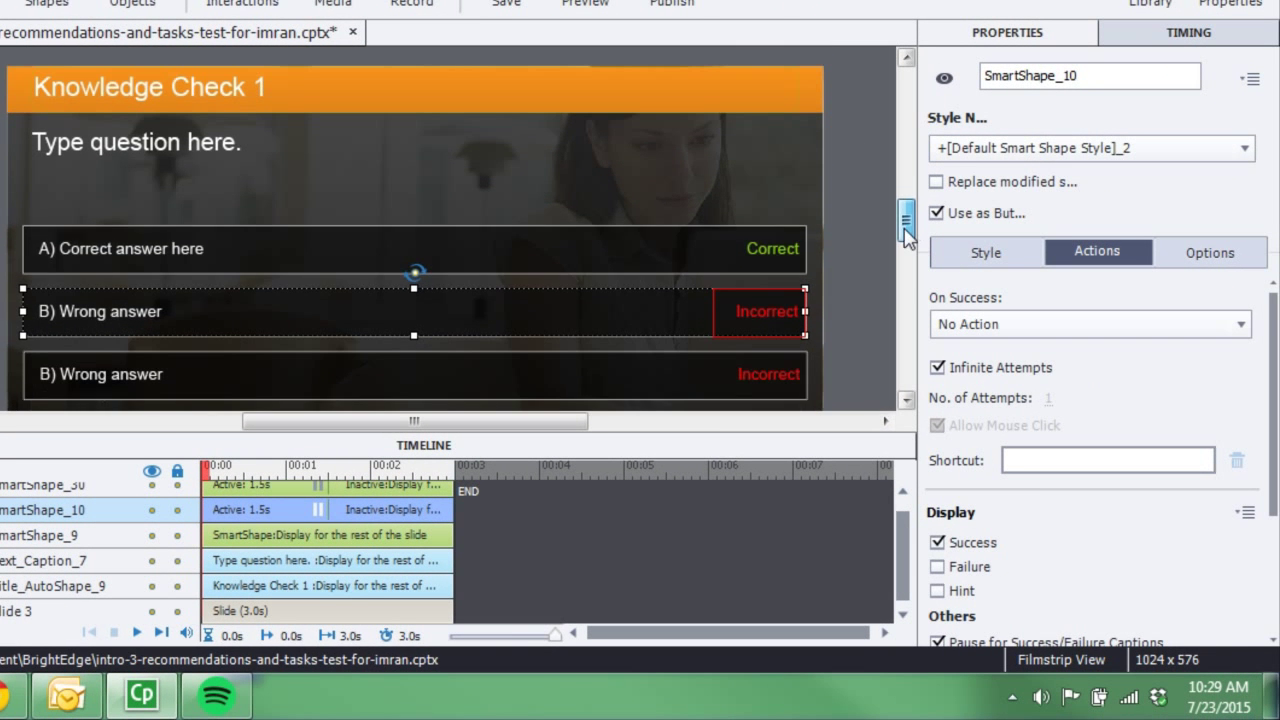
click(149, 252)
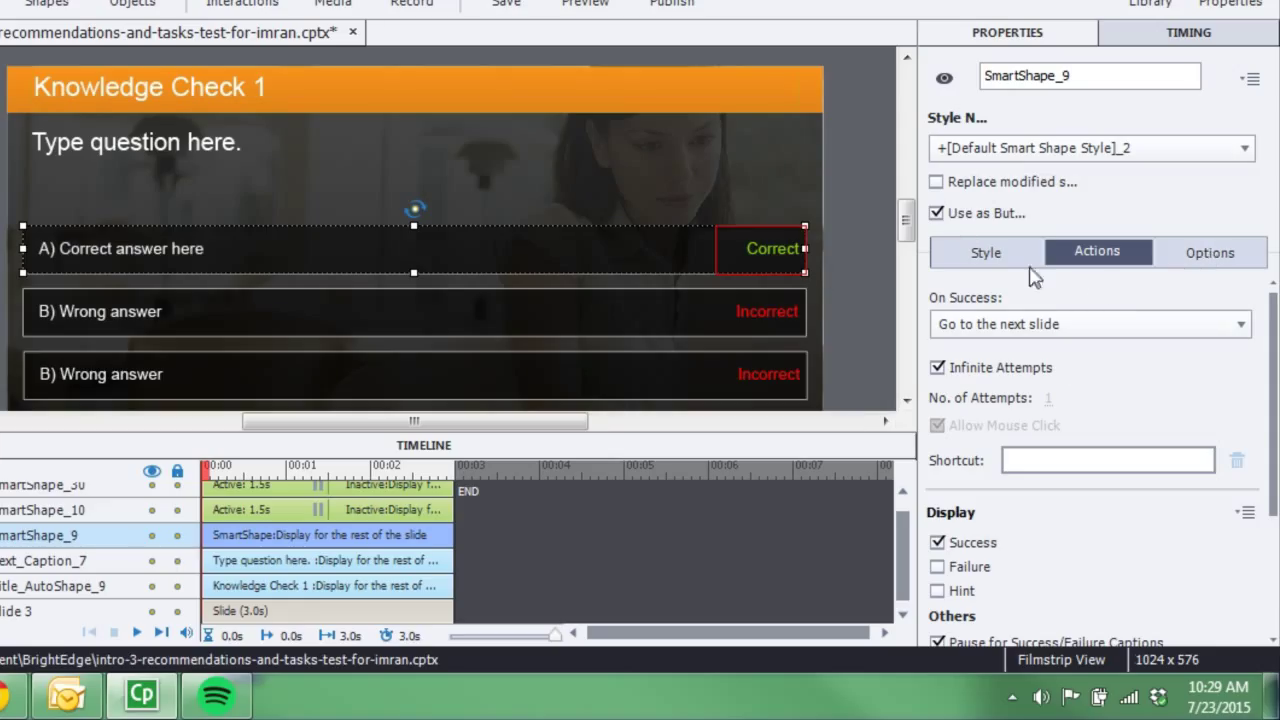
click(1208, 253)
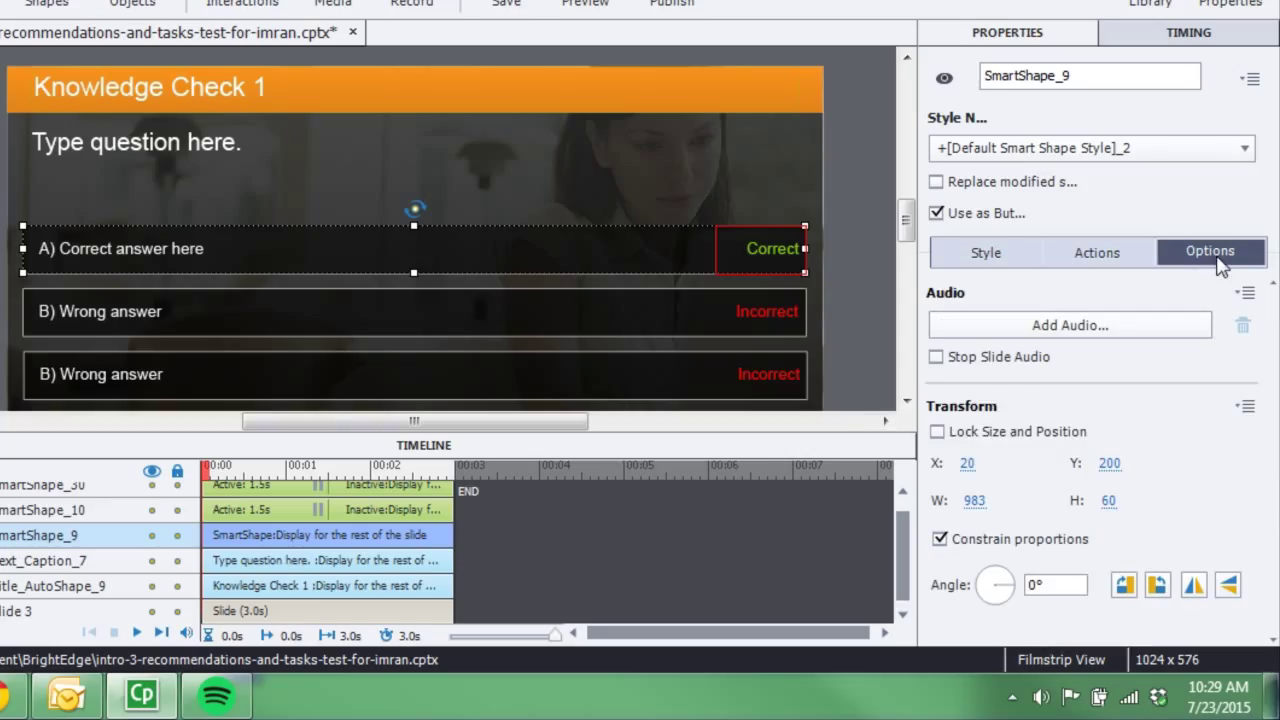
Turn on Stop Slide Audio for correct-answer button A.
click(528, 320)
click(535, 377)
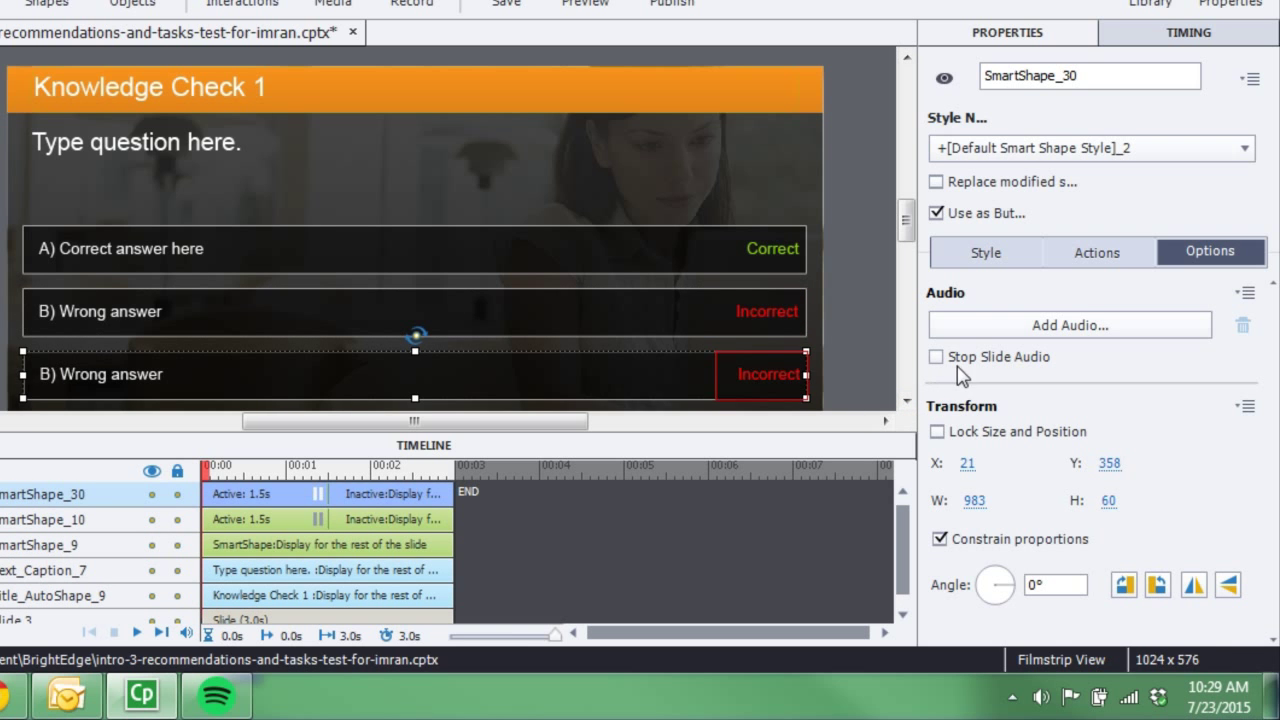
click(518, 328)
click(543, 263)
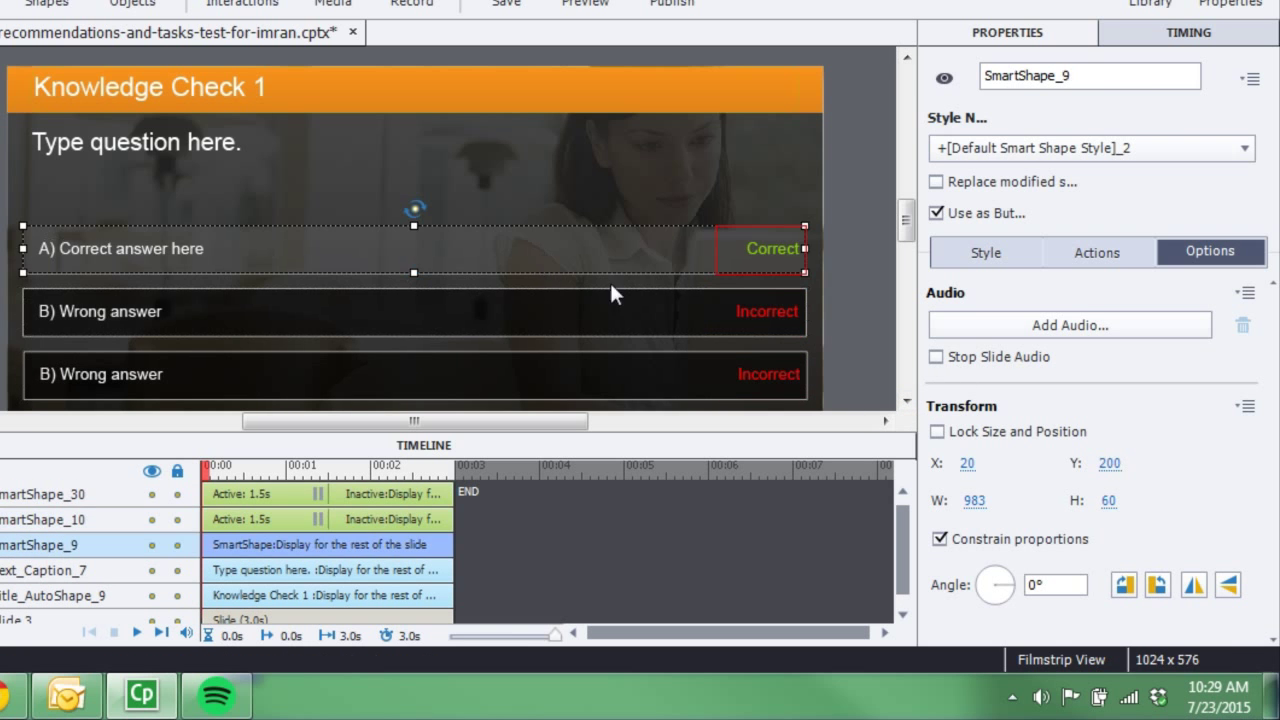
click(936, 356)
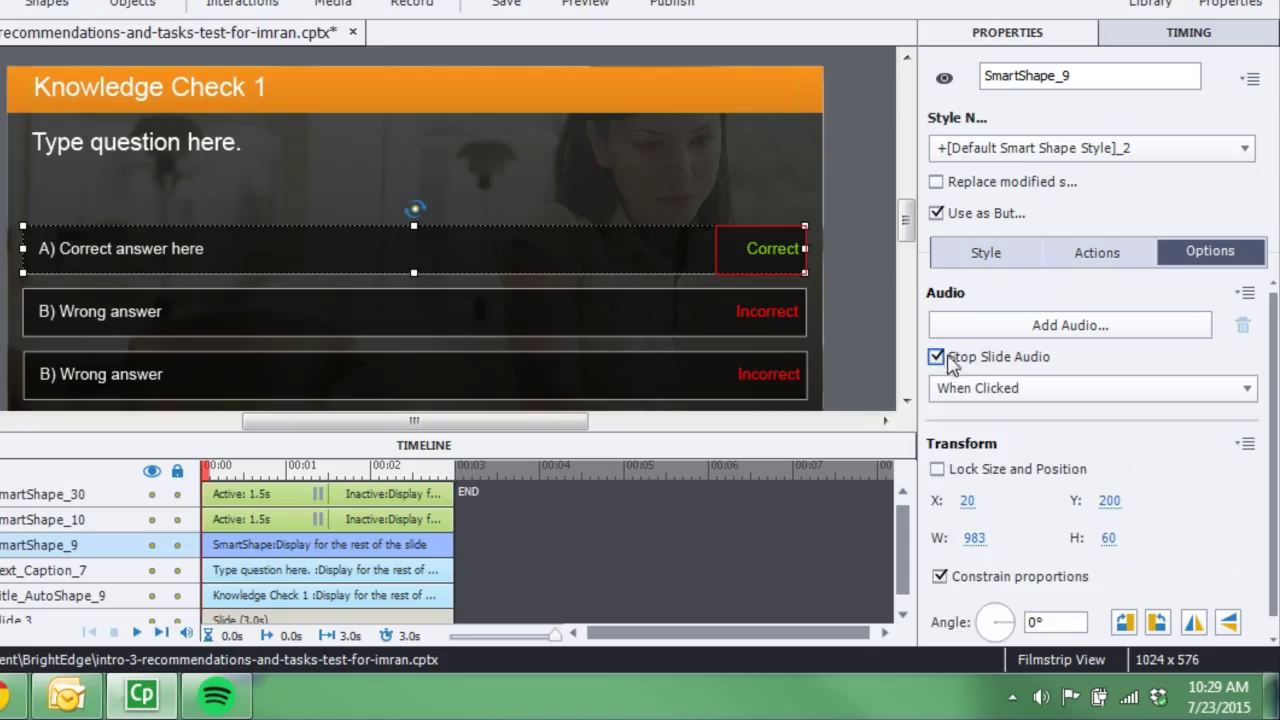
Turn on Stop Slide Audio for answer button C, then recheck buttons B and A.
click(620, 325)
click(580, 395)
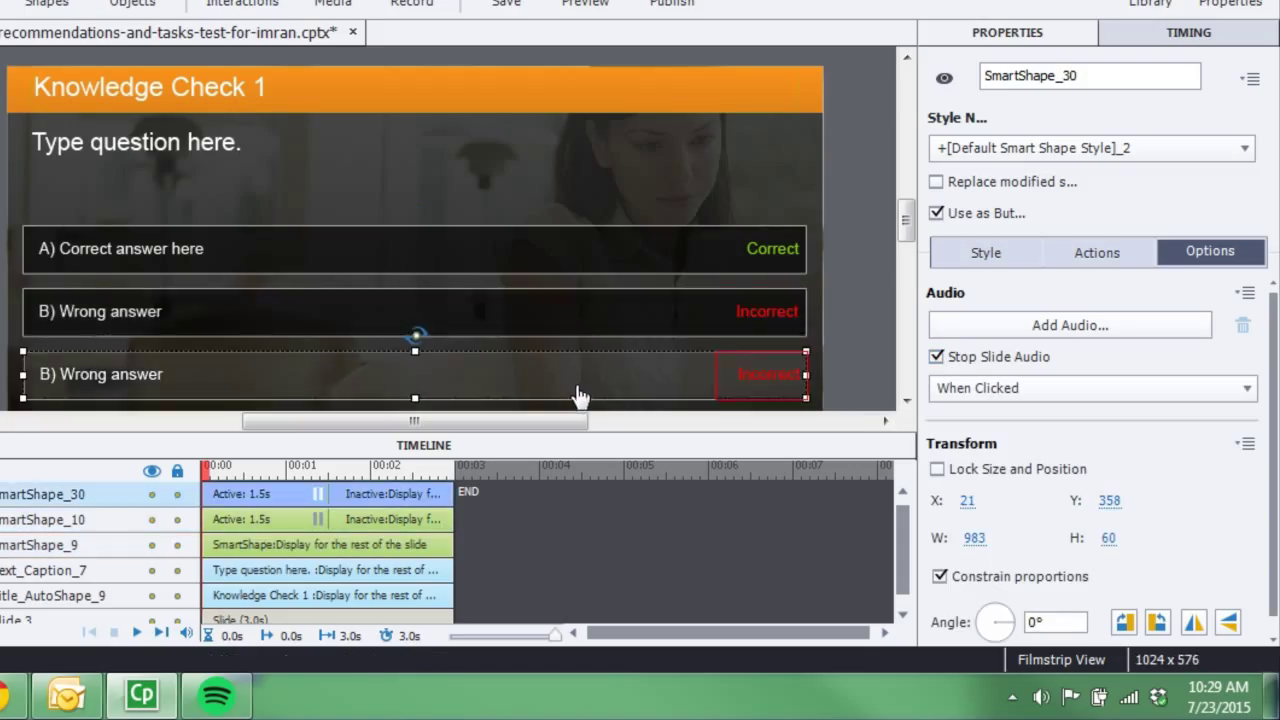
click(590, 334)
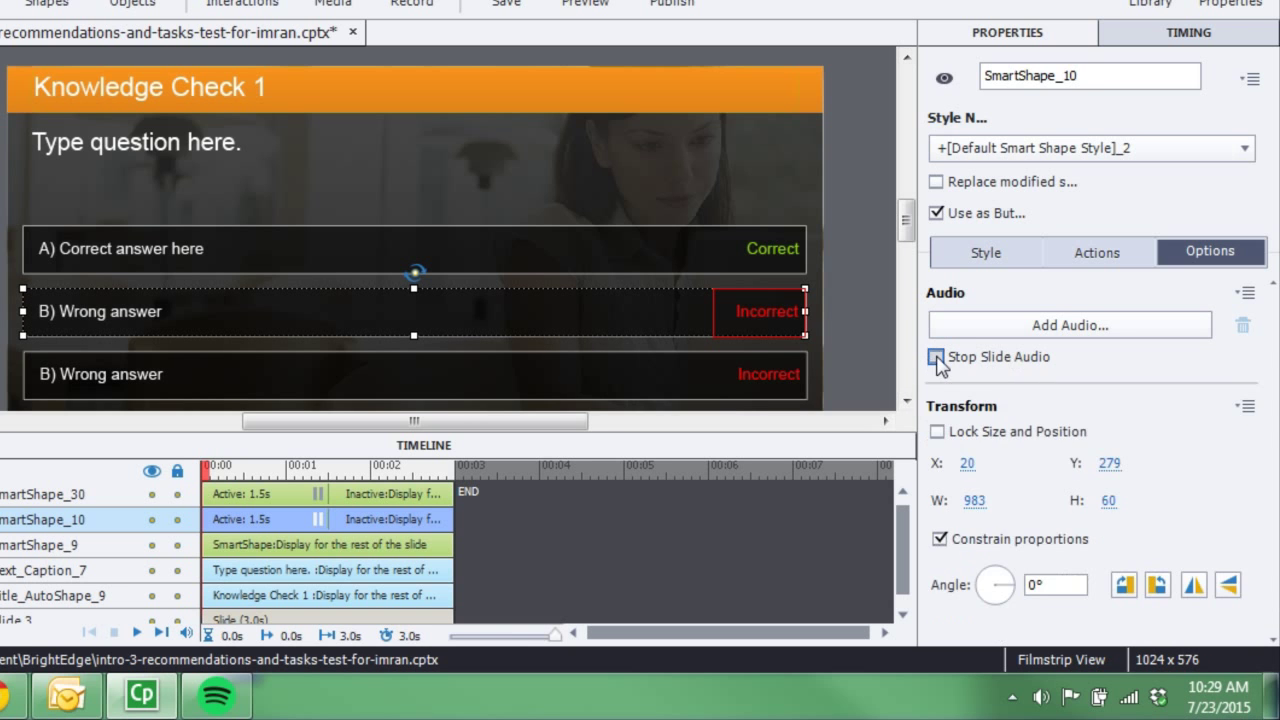
click(537, 368)
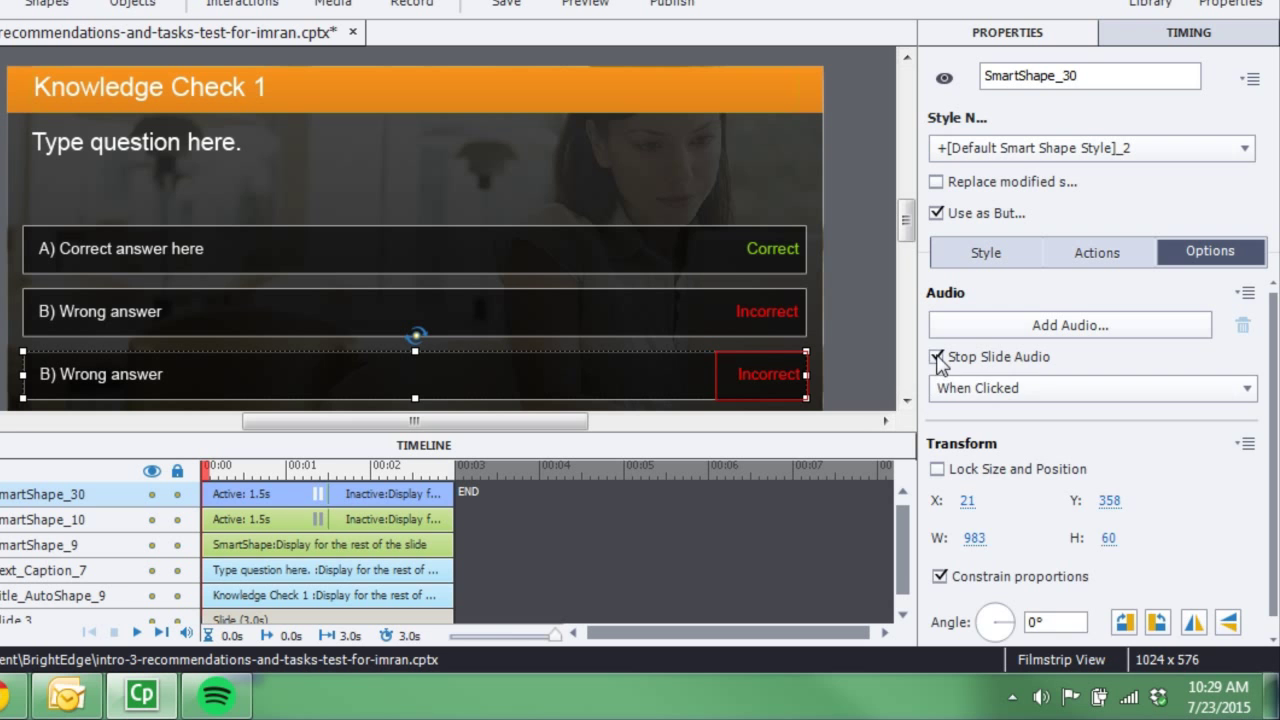
click(936, 357)
click(936, 357)
click(575, 328)
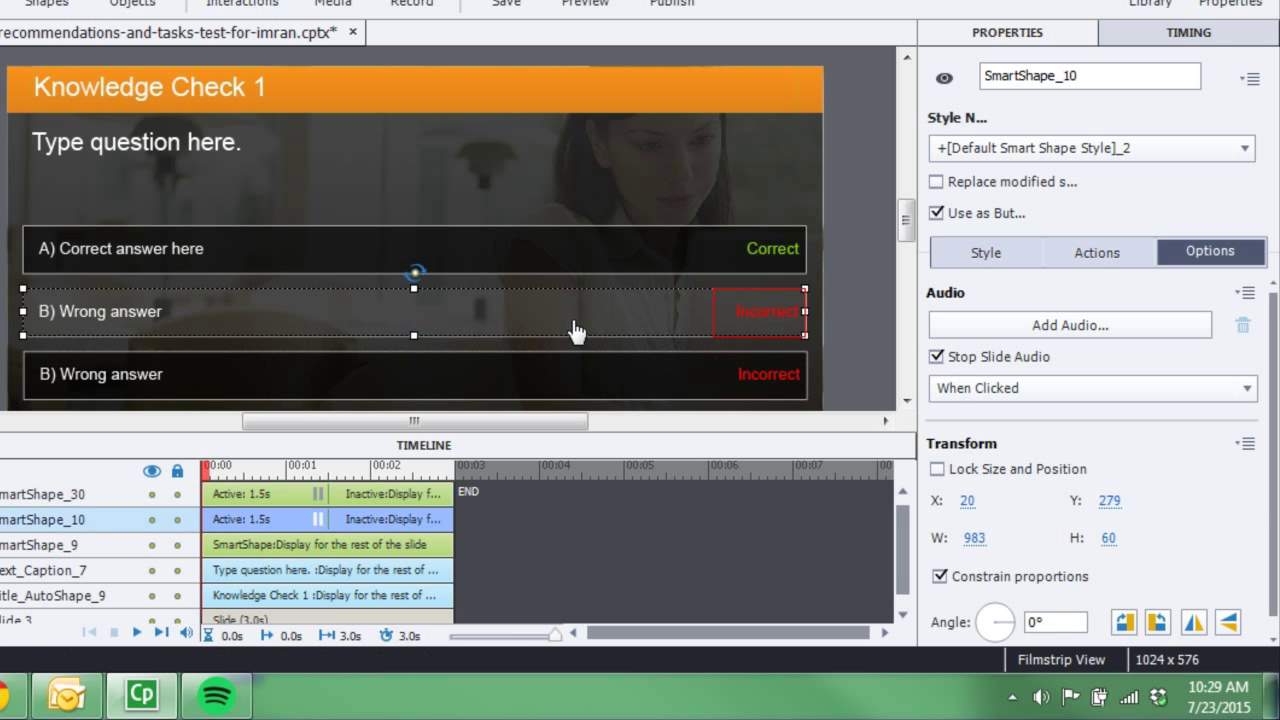
click(583, 262)
click(861, 264)
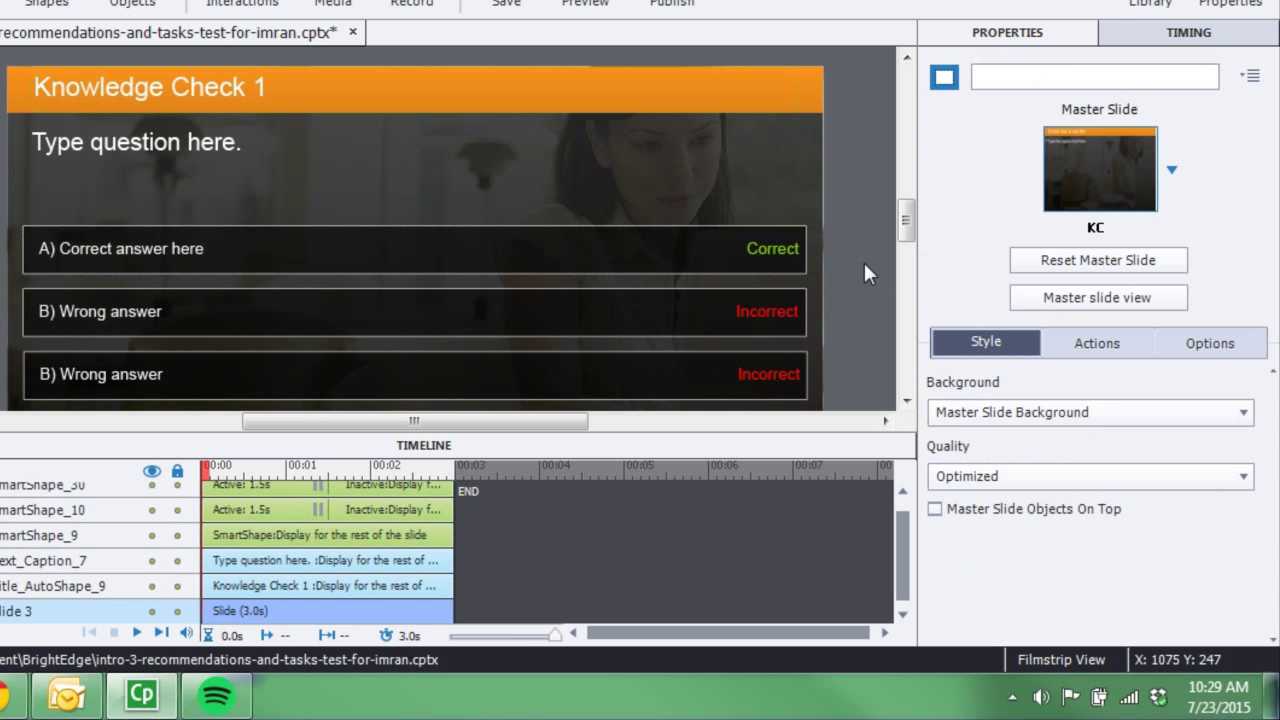
click(760, 252)
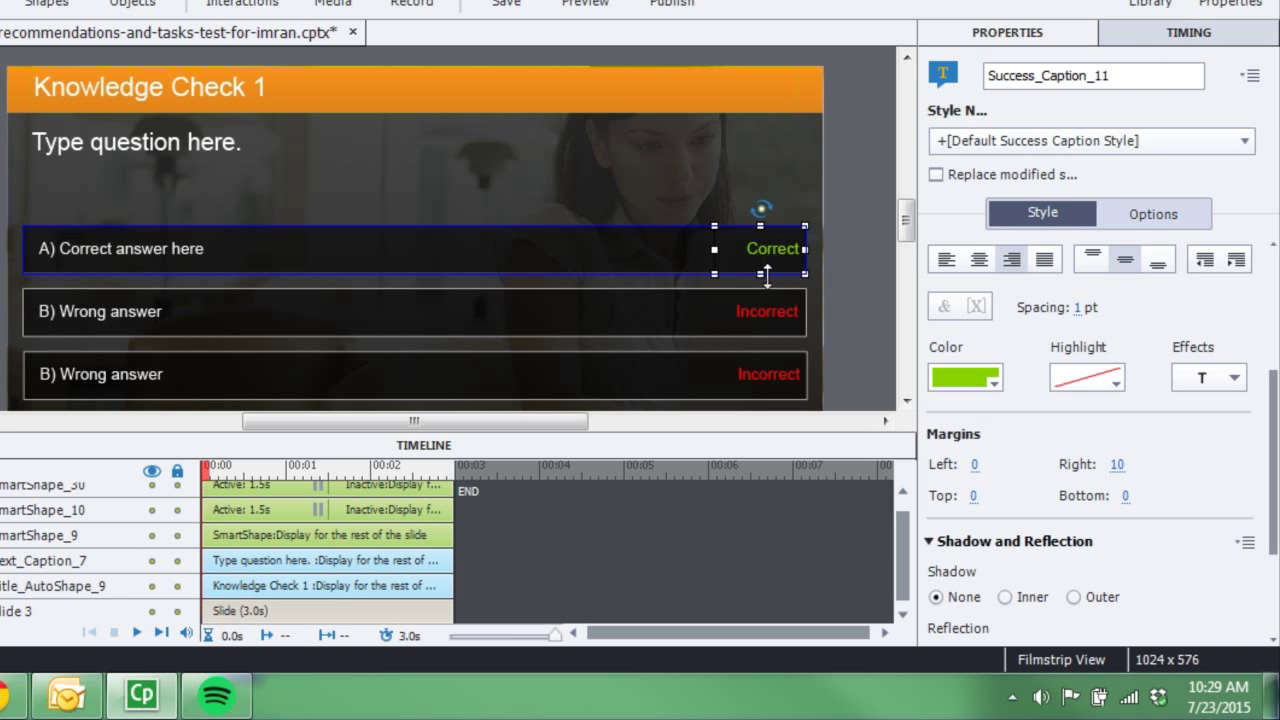
click(1153, 214)
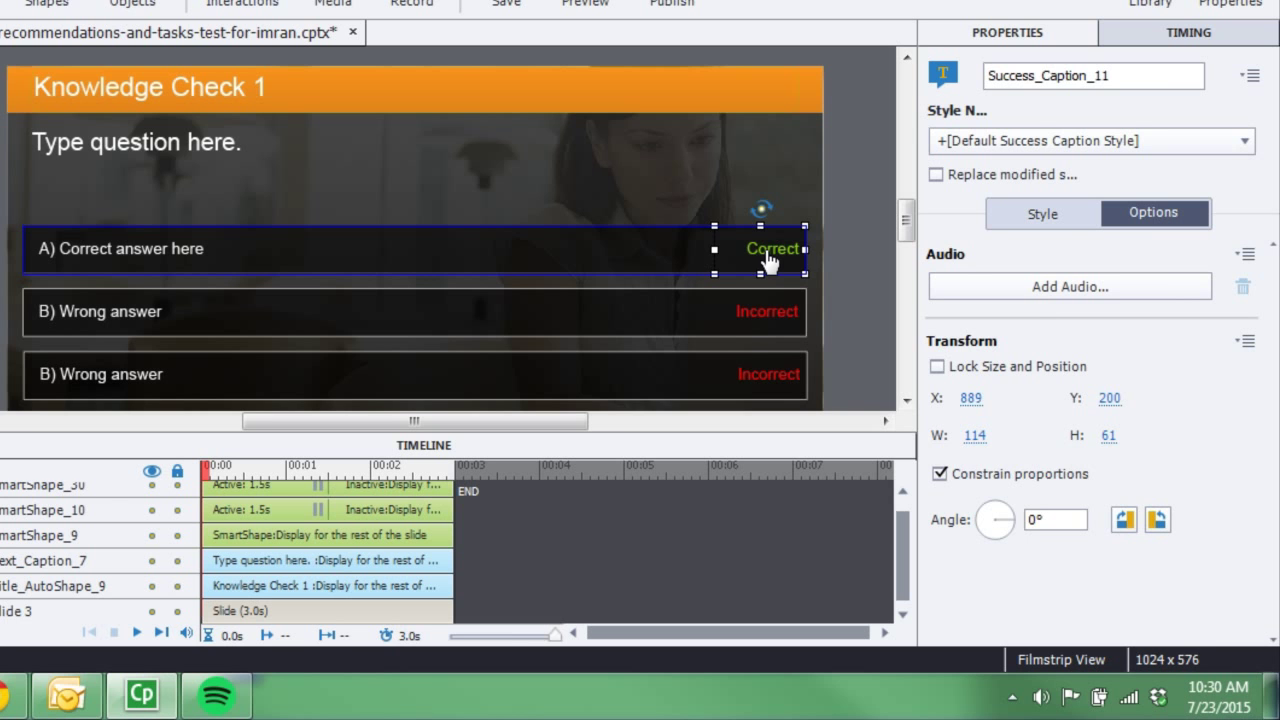
click(837, 251)
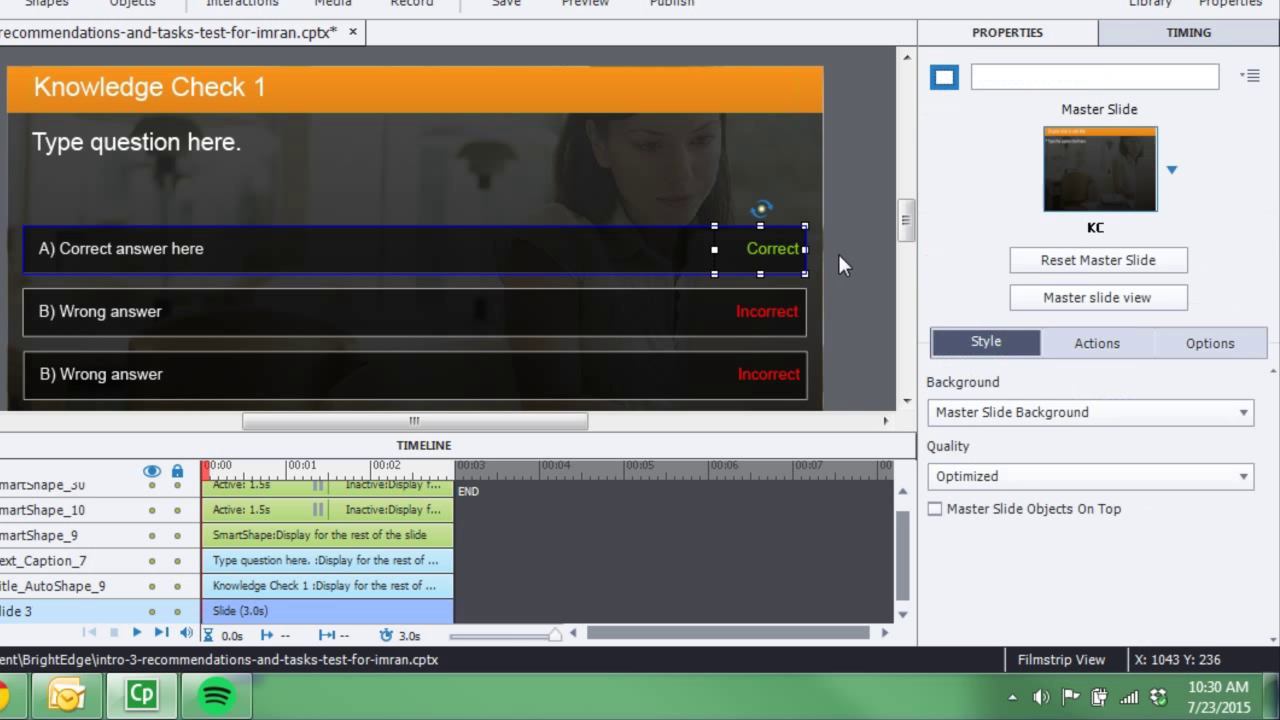
click(788, 318)
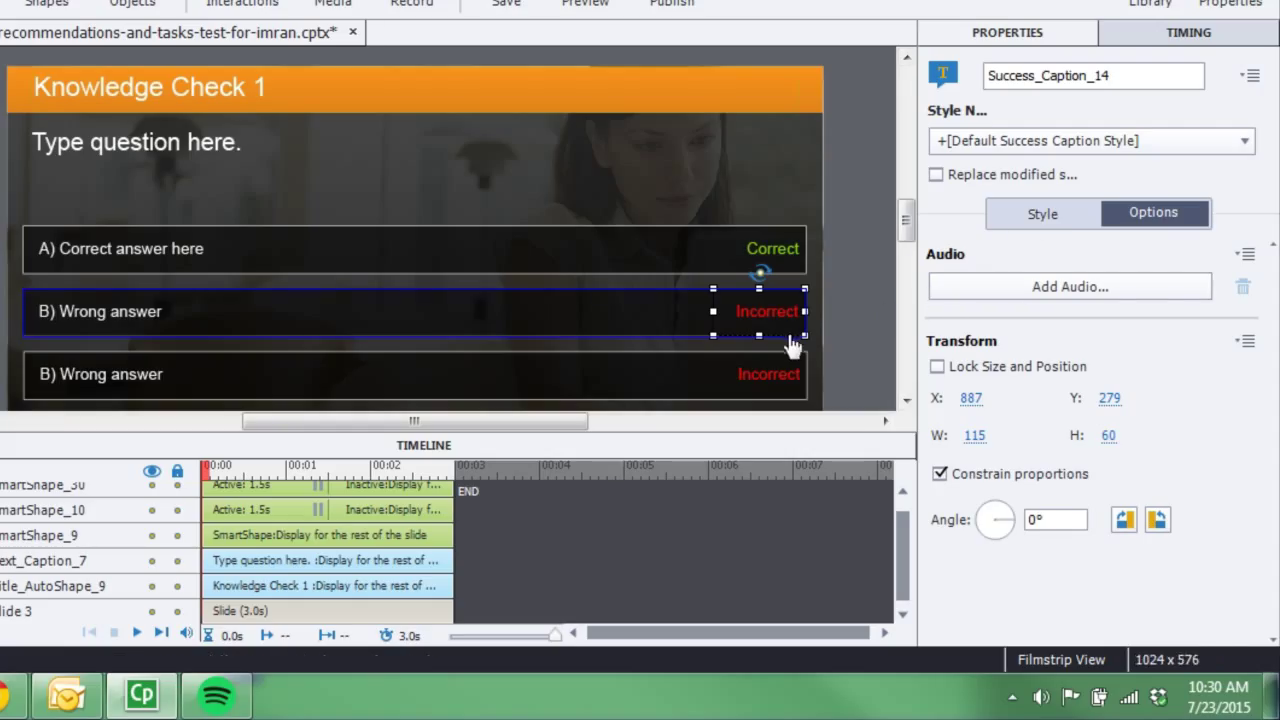
click(851, 306)
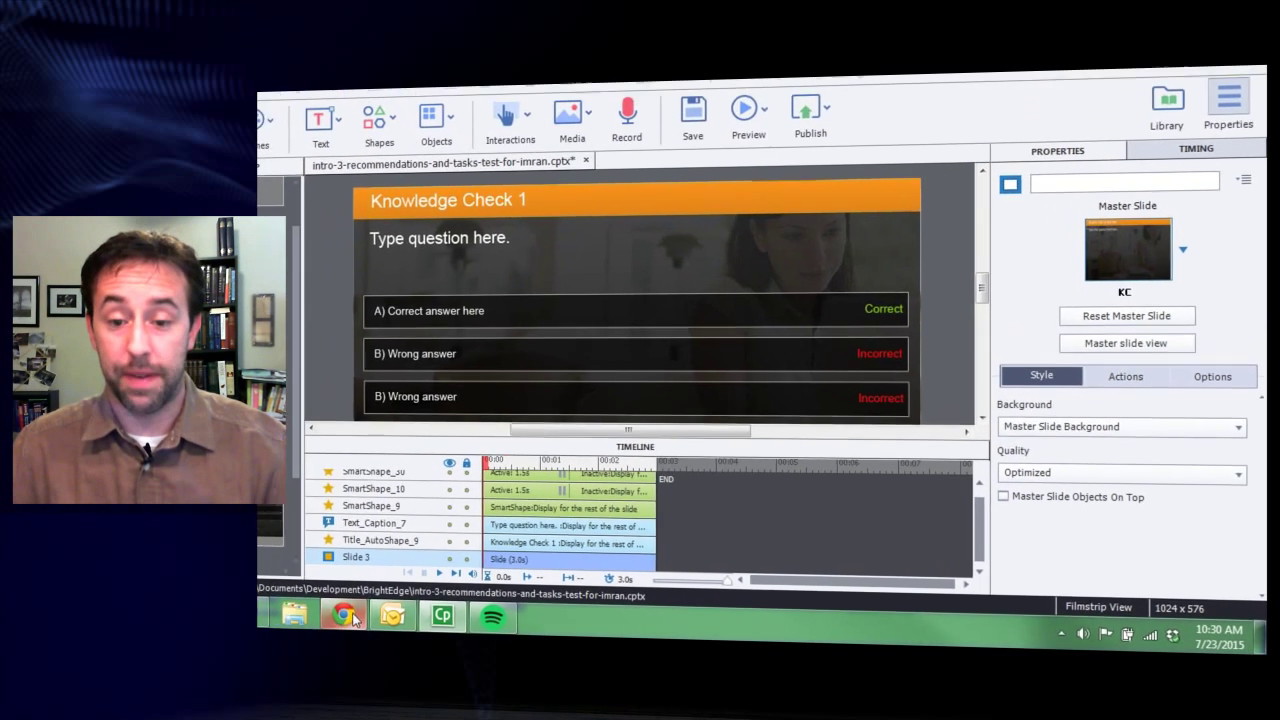
Switch to the Adobe KnowHow course site in Chrome.
click(264, 614)
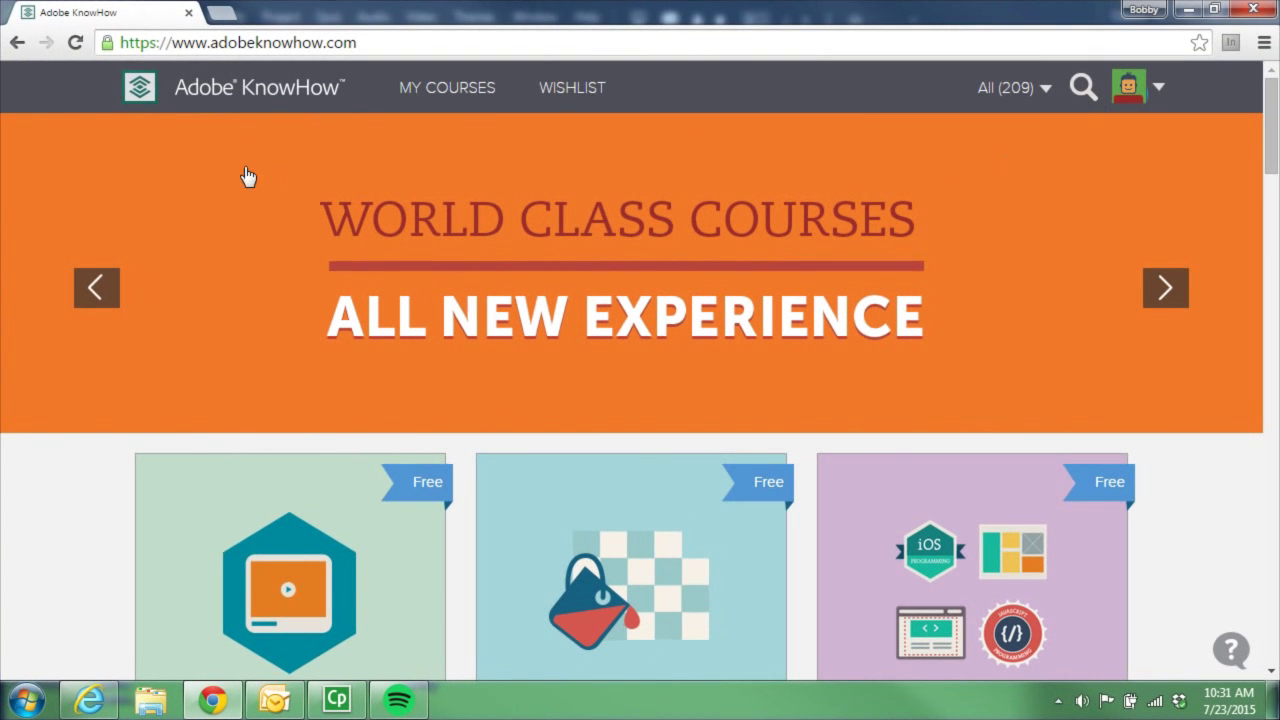
Search the Adobe KnowHow catalogue for 'captivate' and browse the matching courses.
click(1081, 89)
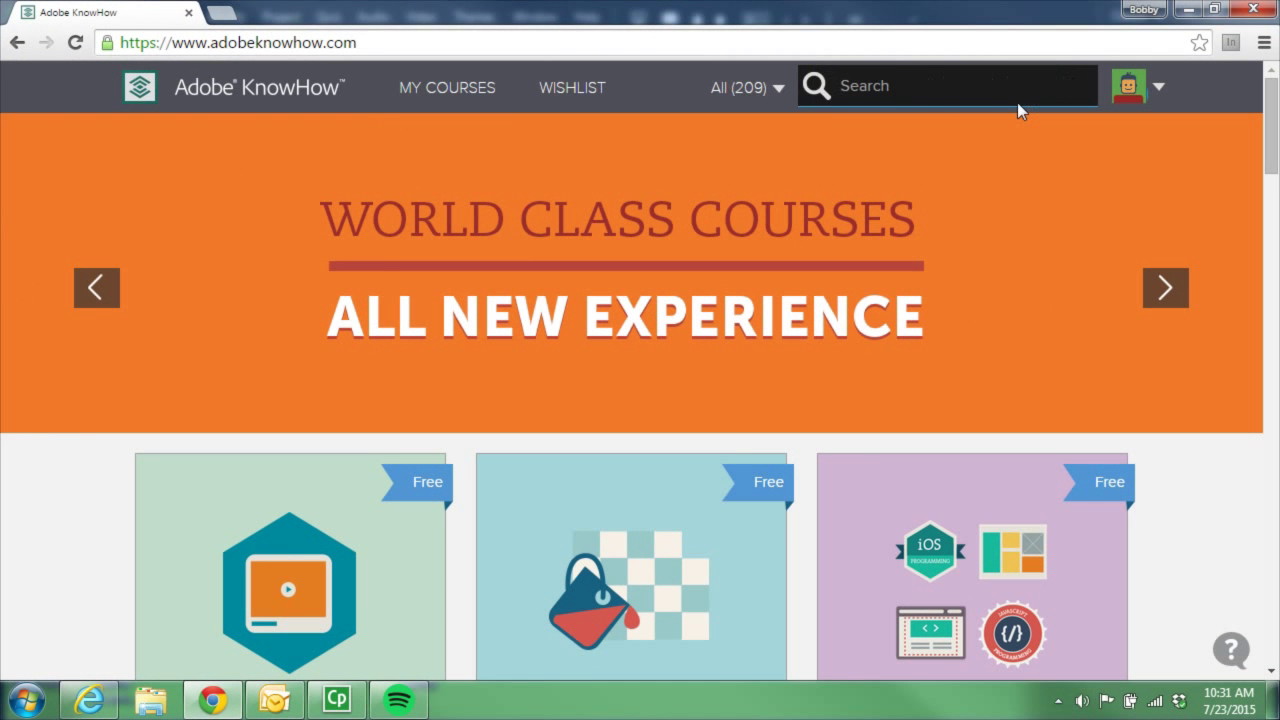
text(captivate)
key(Return)
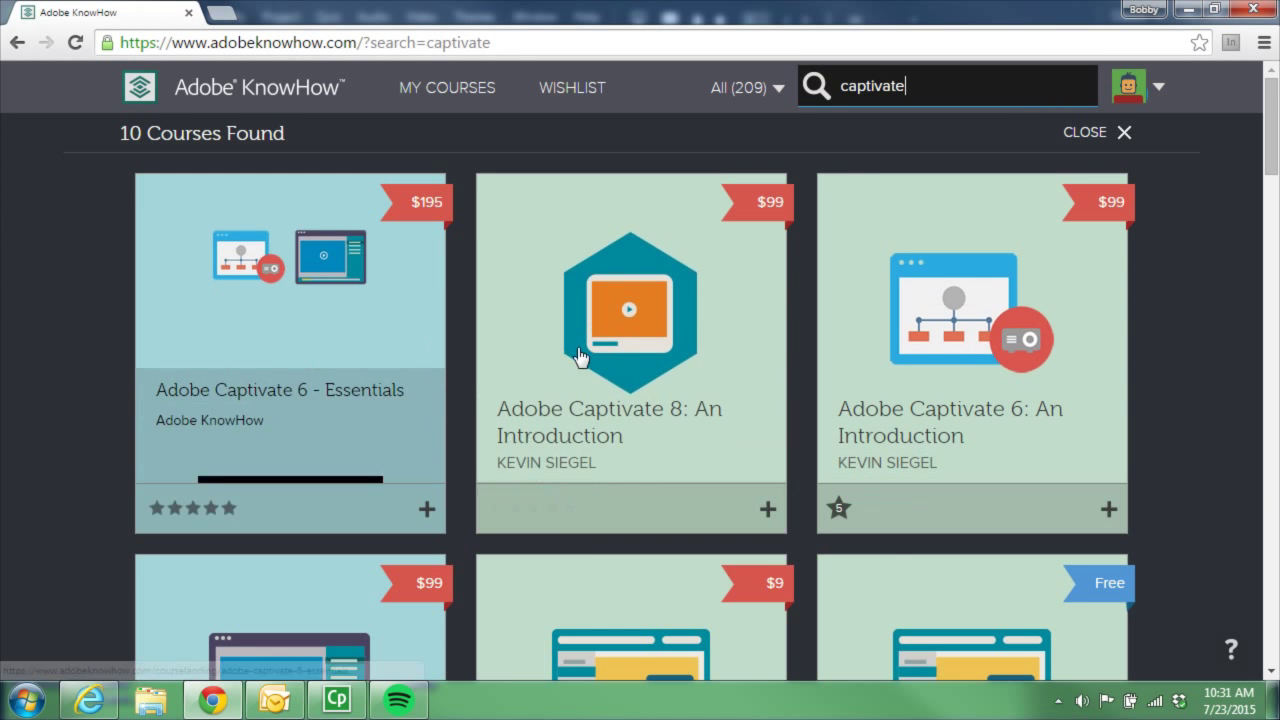
scroll(3, 413, down, 1)
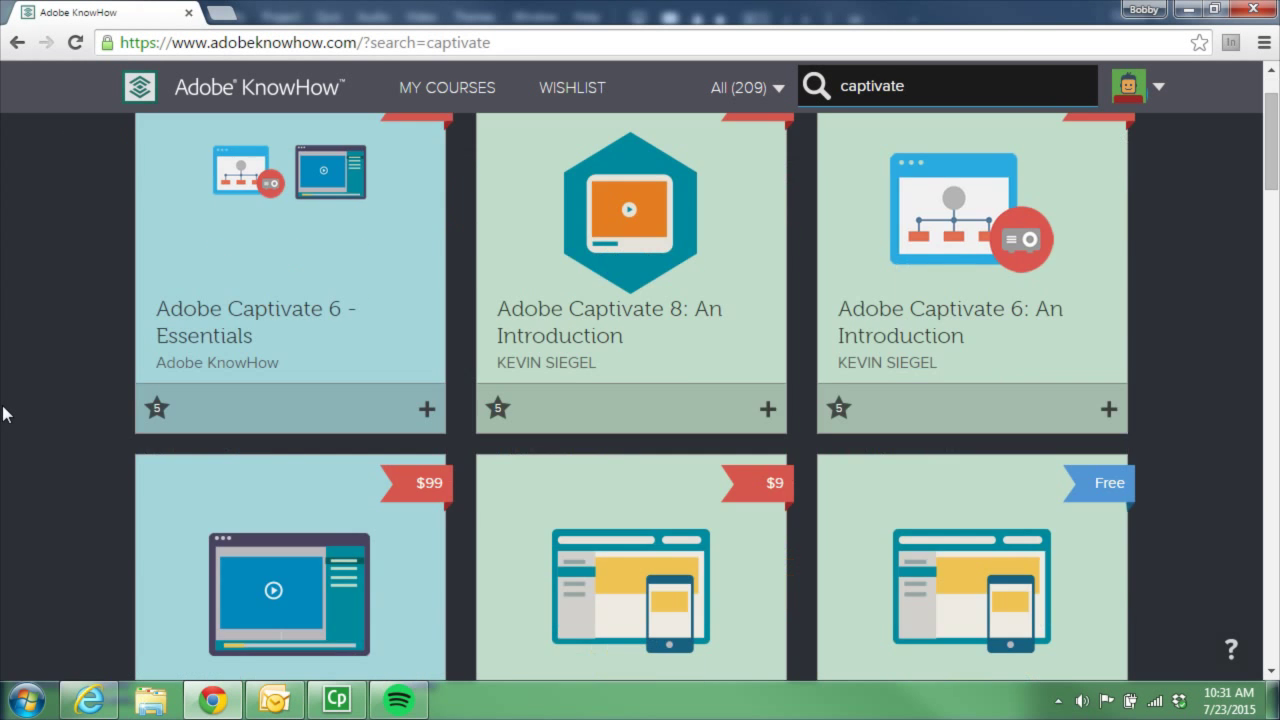
scroll(3, 413, up, 1)
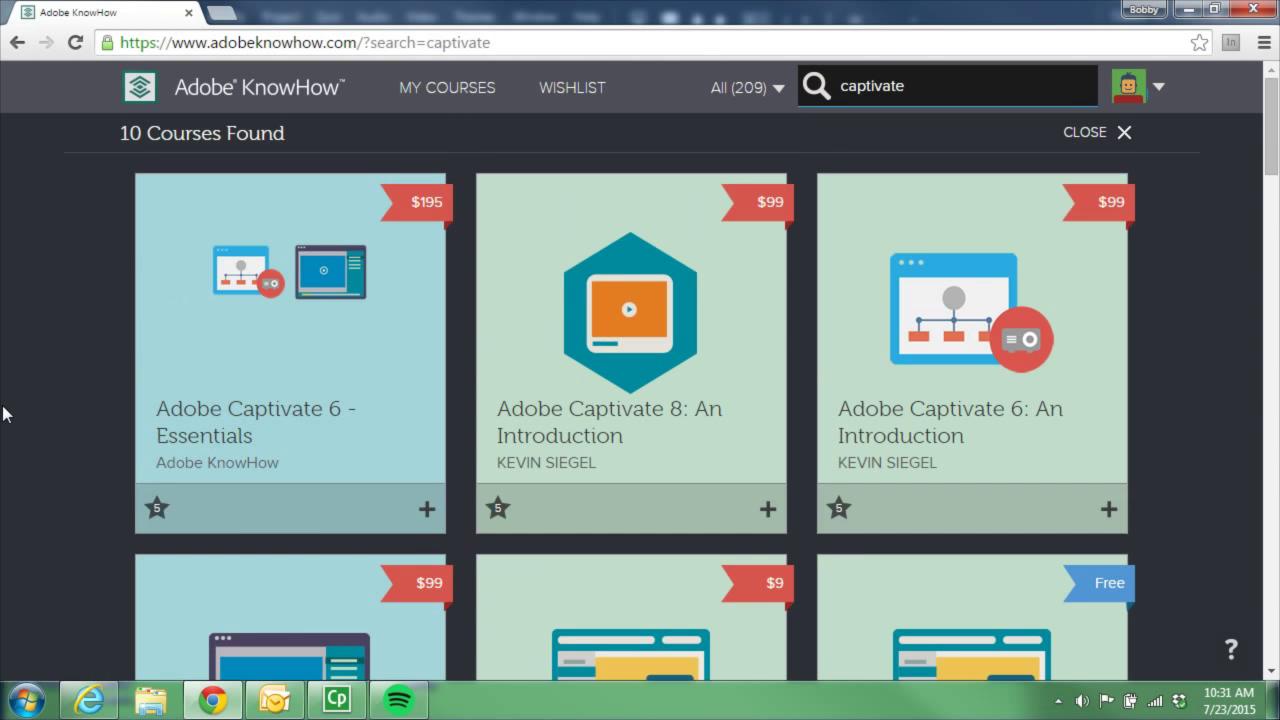
Go to My Courses and review the enrolled courses, including 'What's New in Adobe Captivate 7'.
click(458, 95)
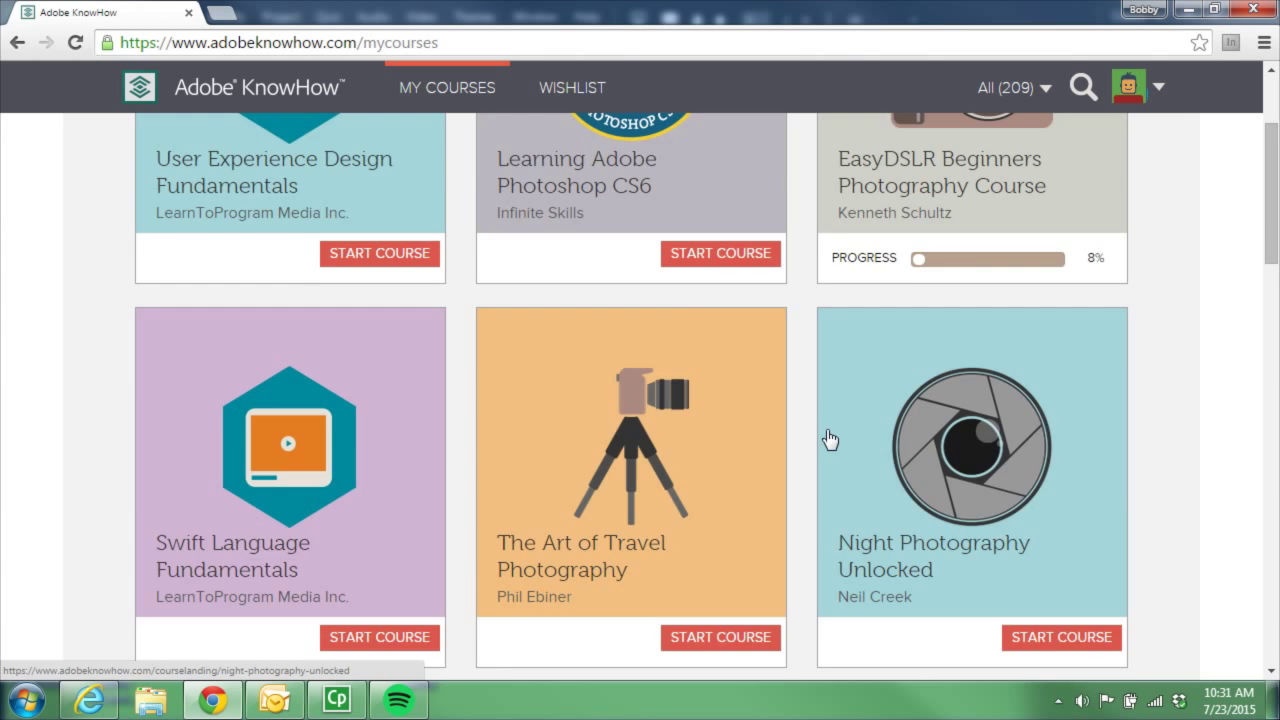
scroll(829, 438, down, 10)
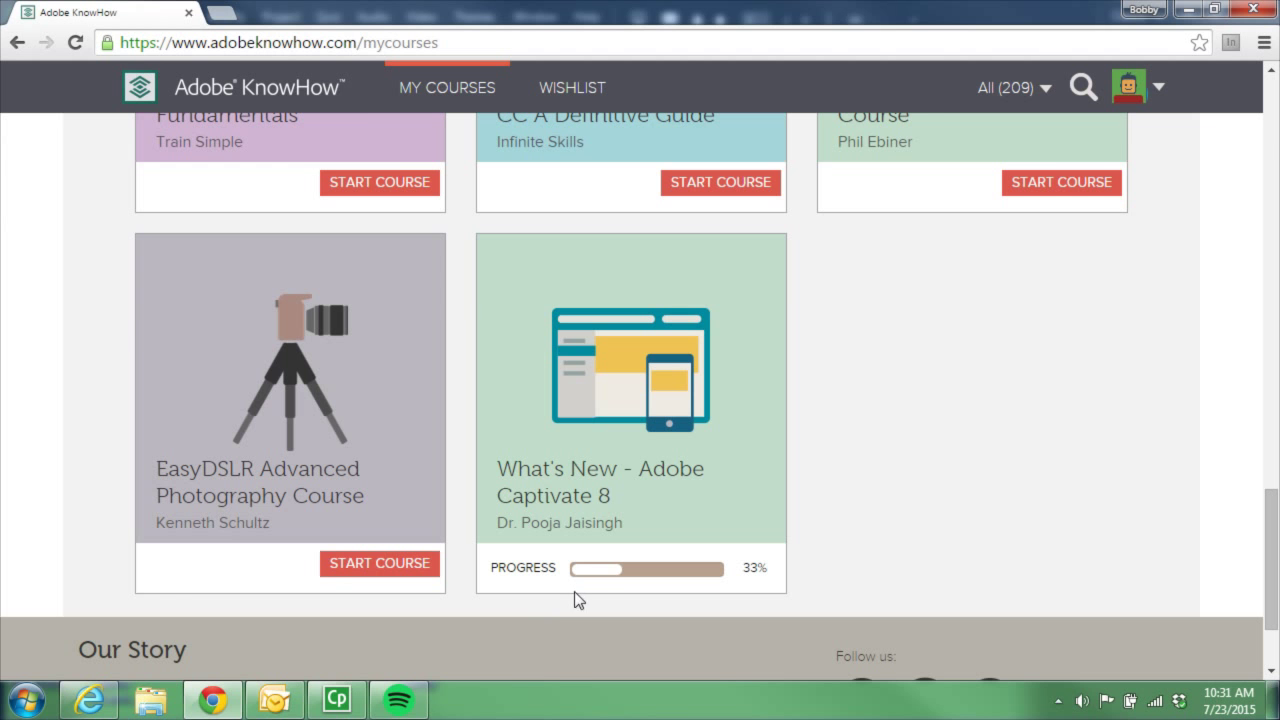
scroll(906, 474, up, 15)
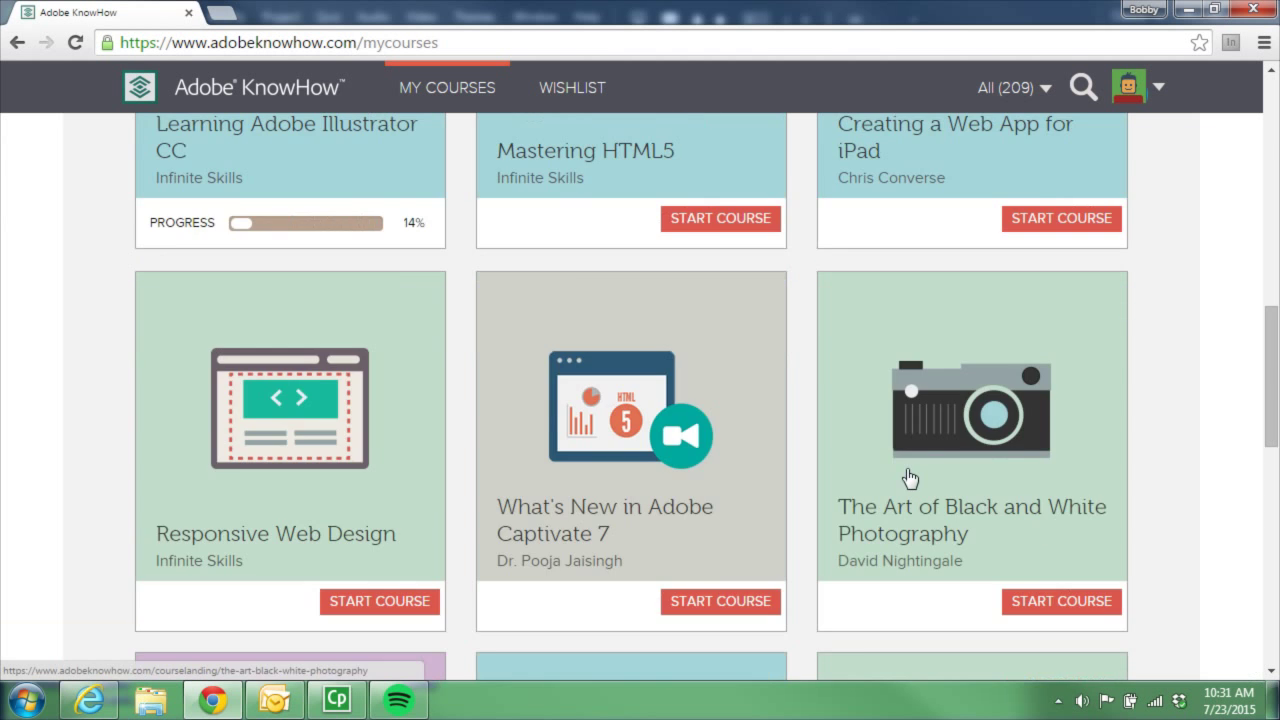